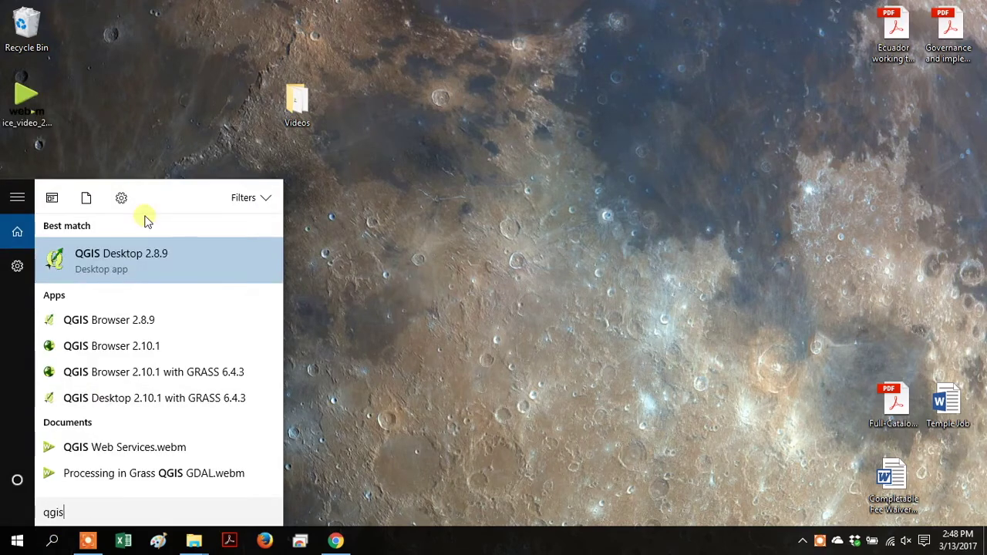
- Launch QGIS Desktop 2.8.9, dismiss the tips, and close the Raster Calculator without computing
left_click(142, 255)
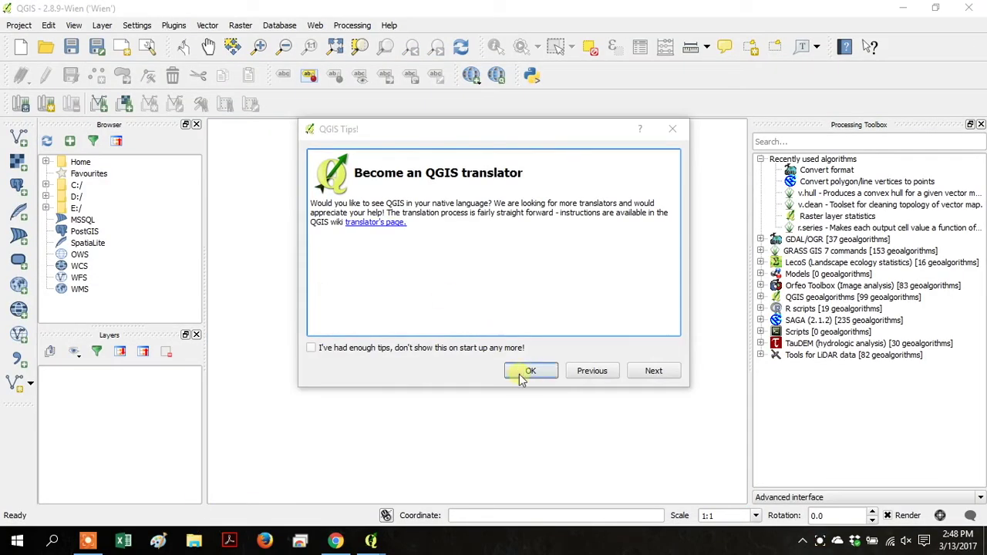
left_click(523, 373)
left_click(246, 26)
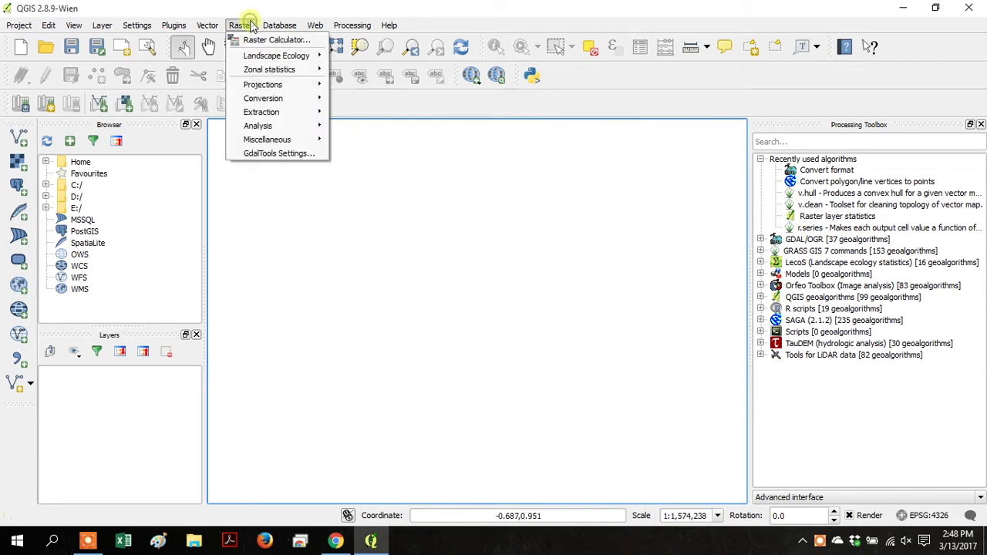
left_click(256, 40)
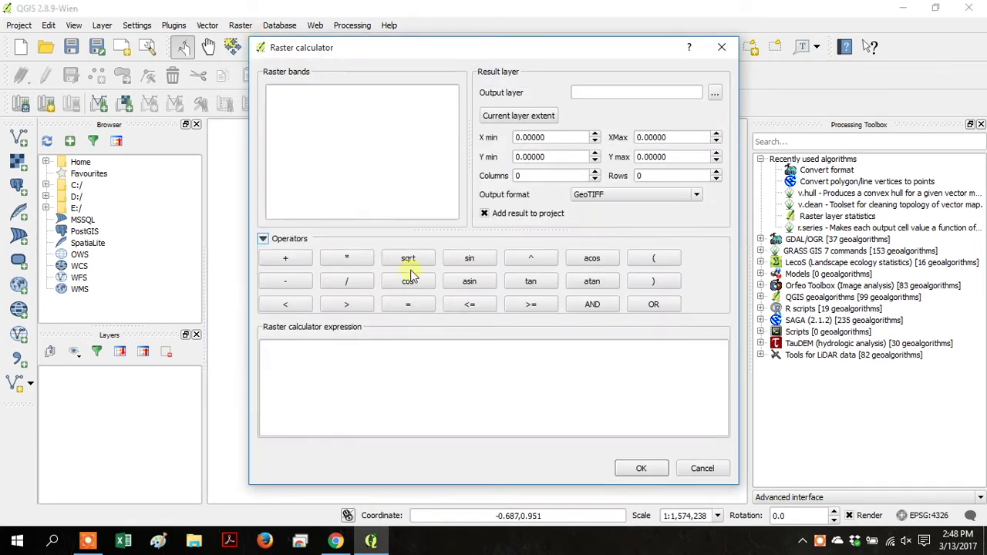
left_click(641, 468)
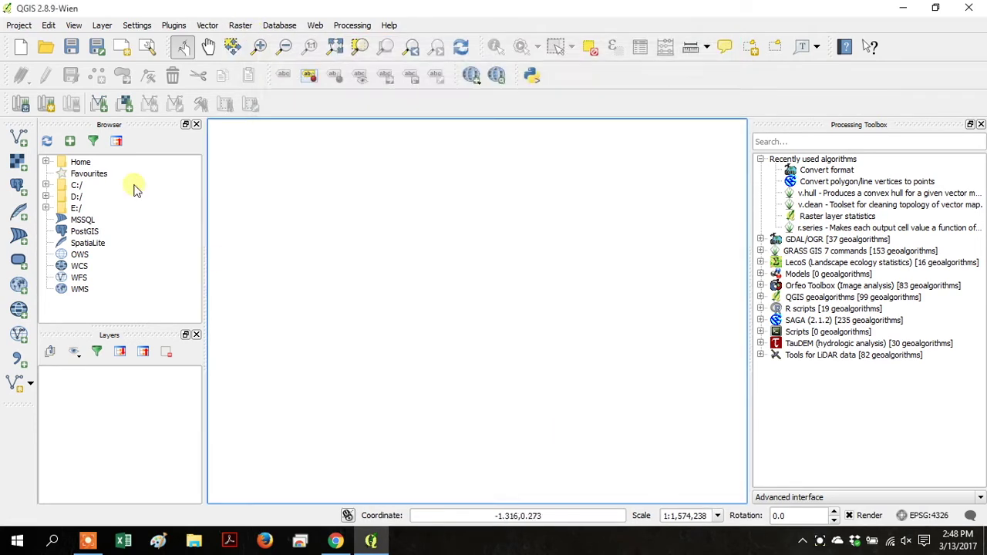
- Add the first TIF from the temp folder's 3638115 RapidEye scene folder as a raster layer
left_click(18, 160)
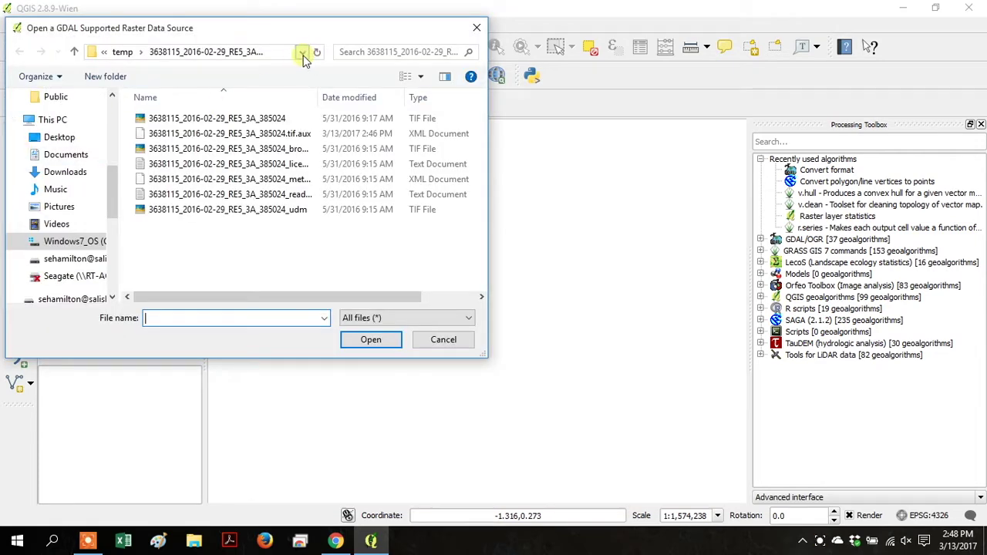
left_click(126, 53)
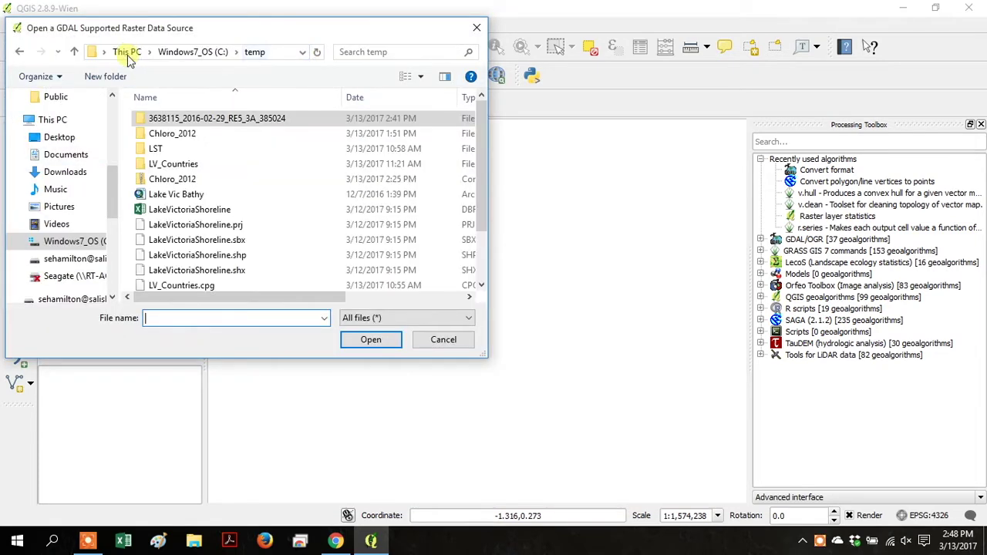
double_click(221, 119)
double_click(222, 121)
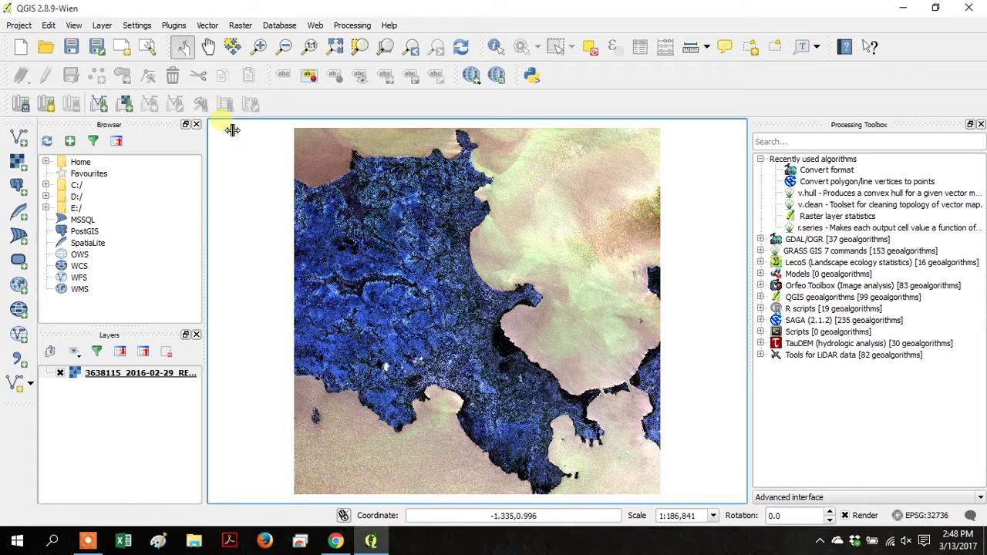
- Style the RapidEye layer with red Band 3, blue Band 1, and a mean ± 2 standard deviation stretch
right_click(116, 371)
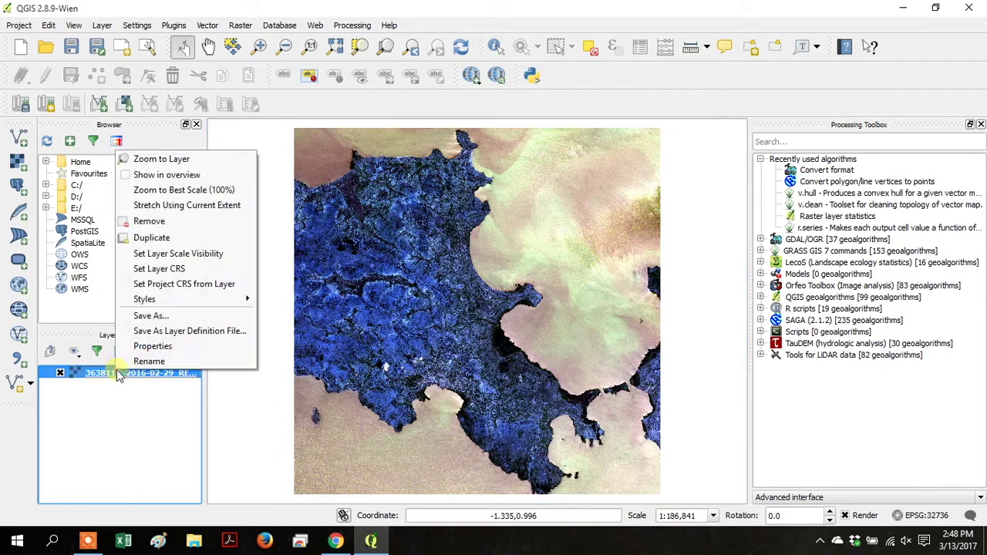
left_click(157, 350)
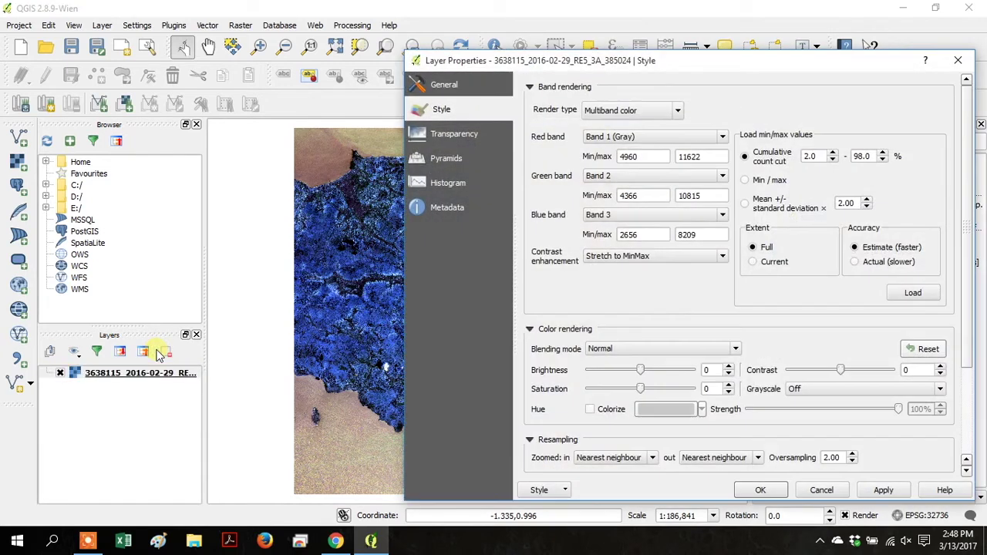
left_click(622, 137)
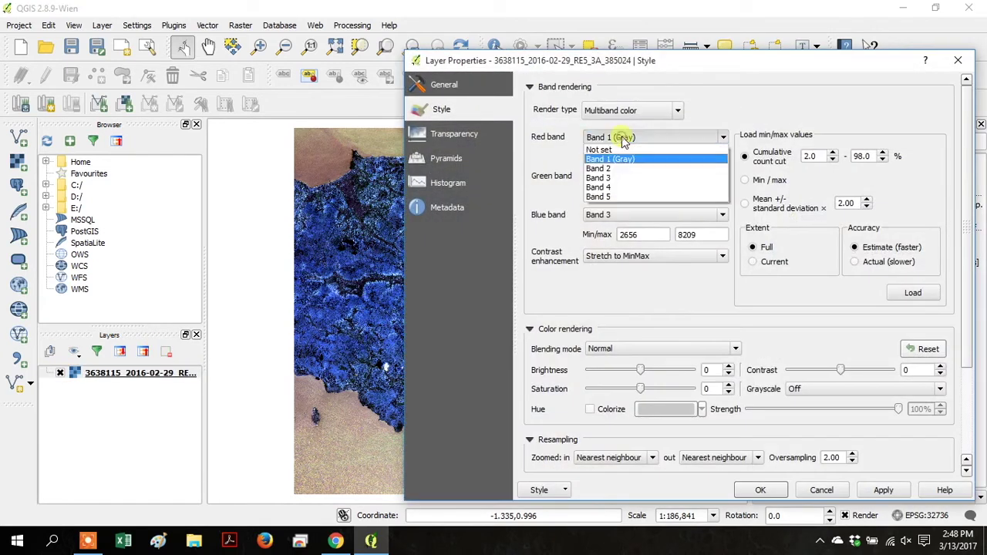
left_click(629, 178)
left_click(617, 216)
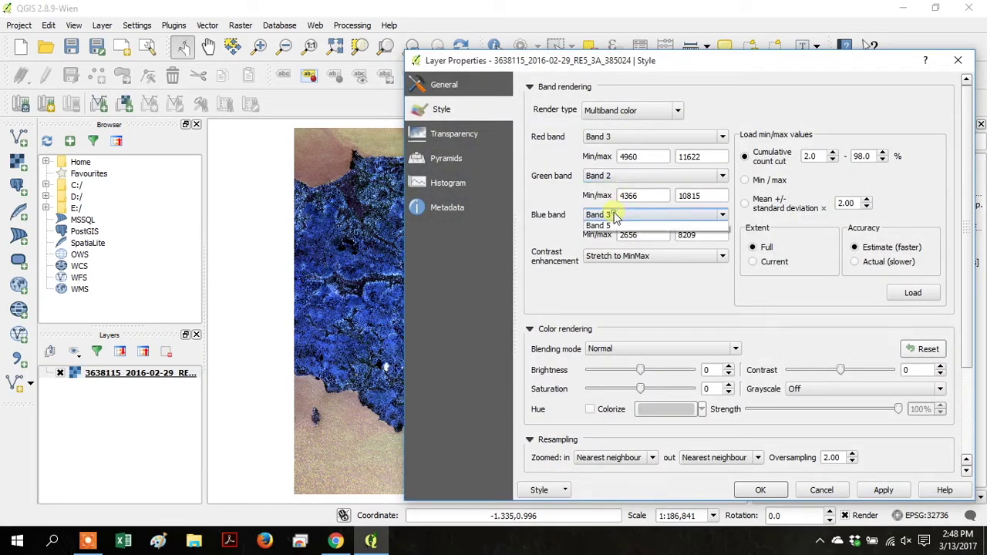
left_click(617, 238)
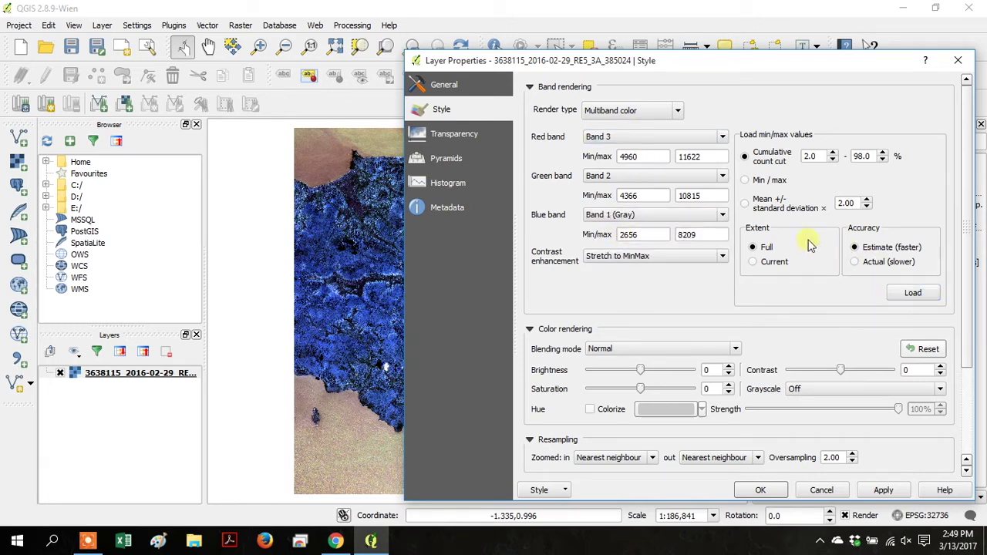
left_click(915, 292)
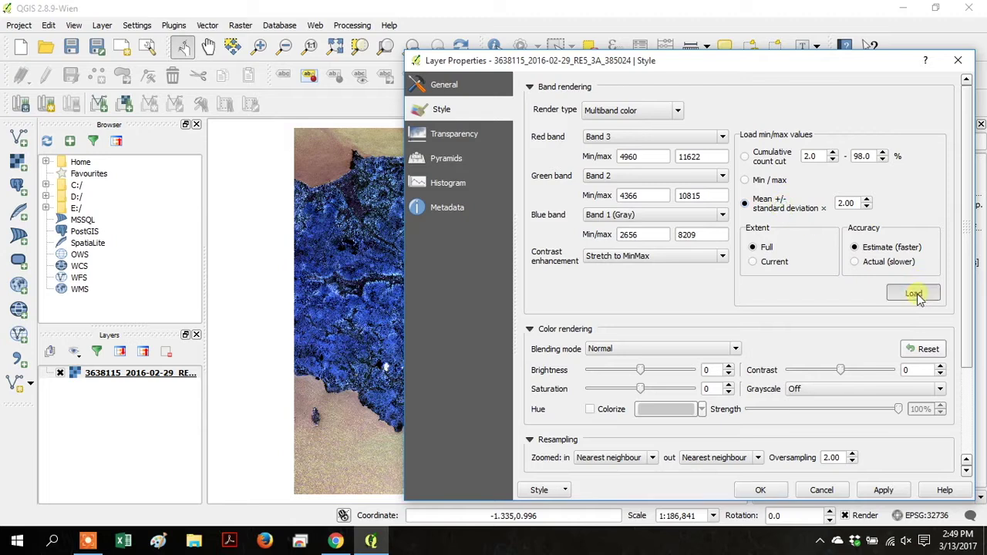
left_click(881, 489)
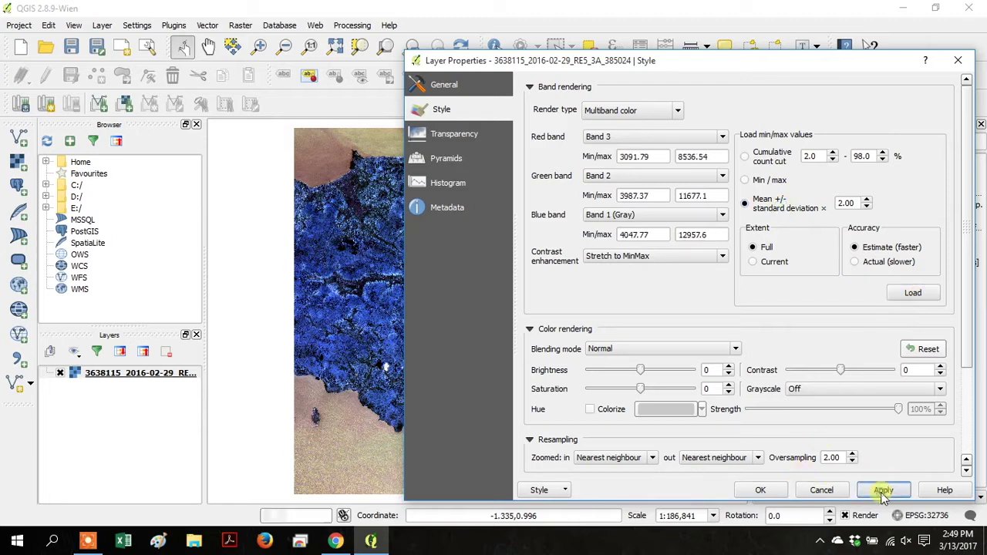
left_click(762, 490)
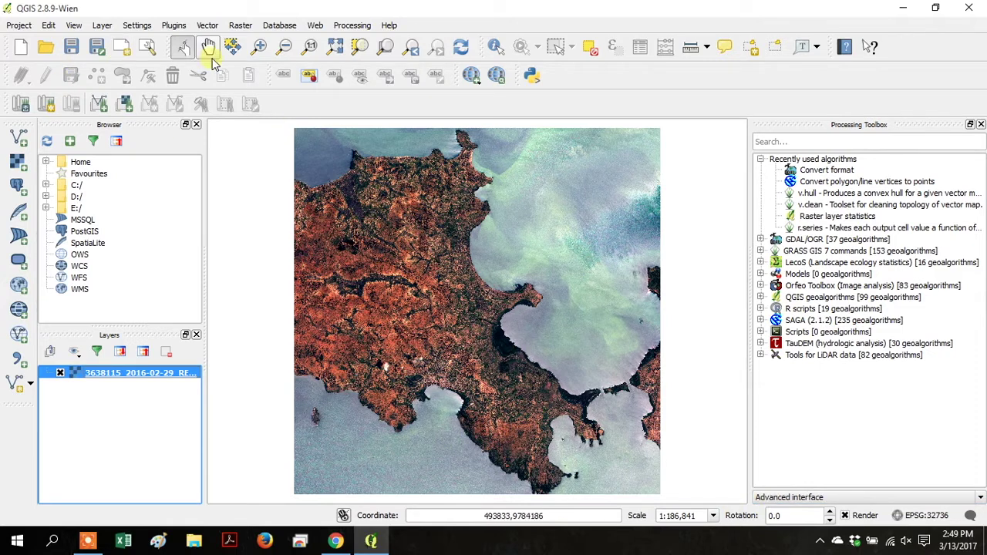
- Zoom into the bay's land-water shoreline, then to the image's native 100% resolution
left_click(259, 46)
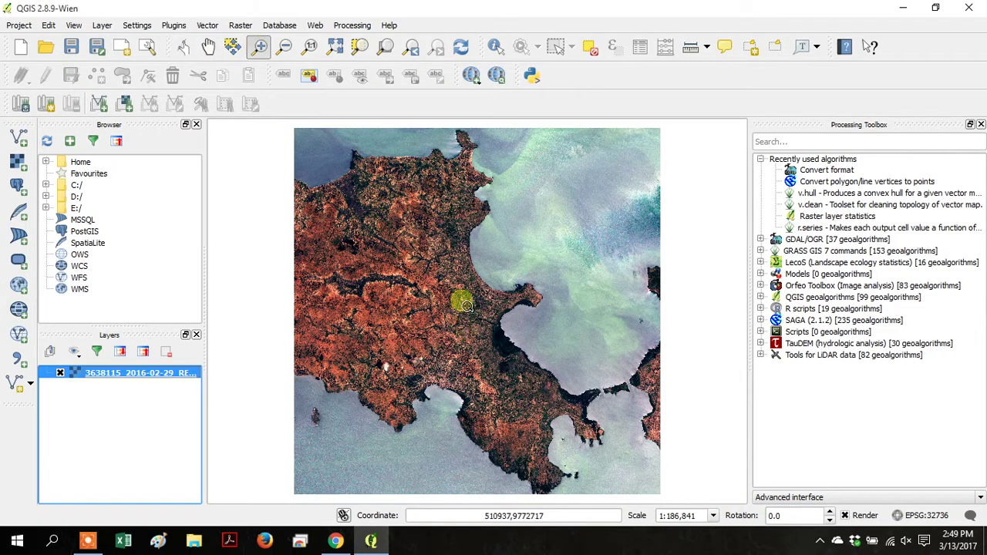
left_click_drag(465, 305, 601, 388)
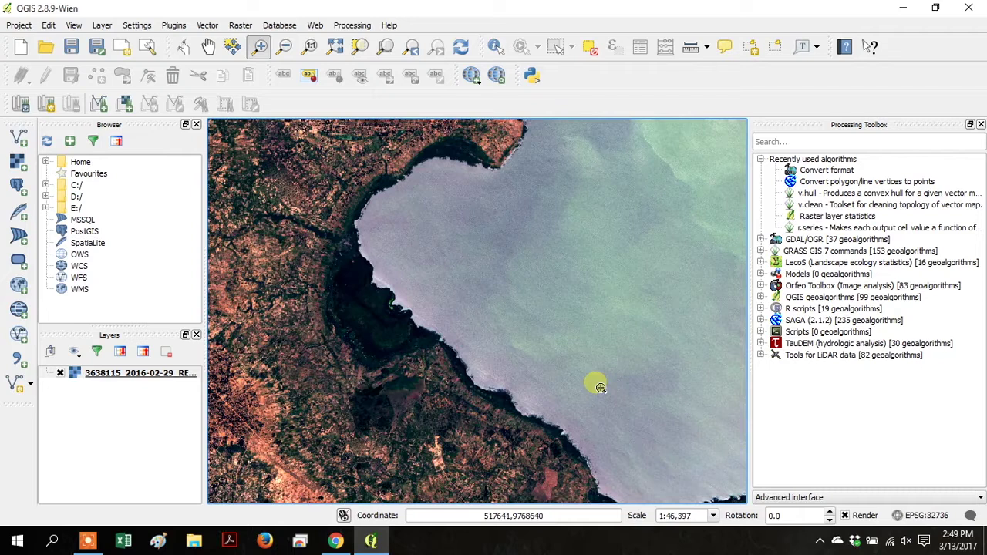
left_click_drag(284, 204, 527, 402)
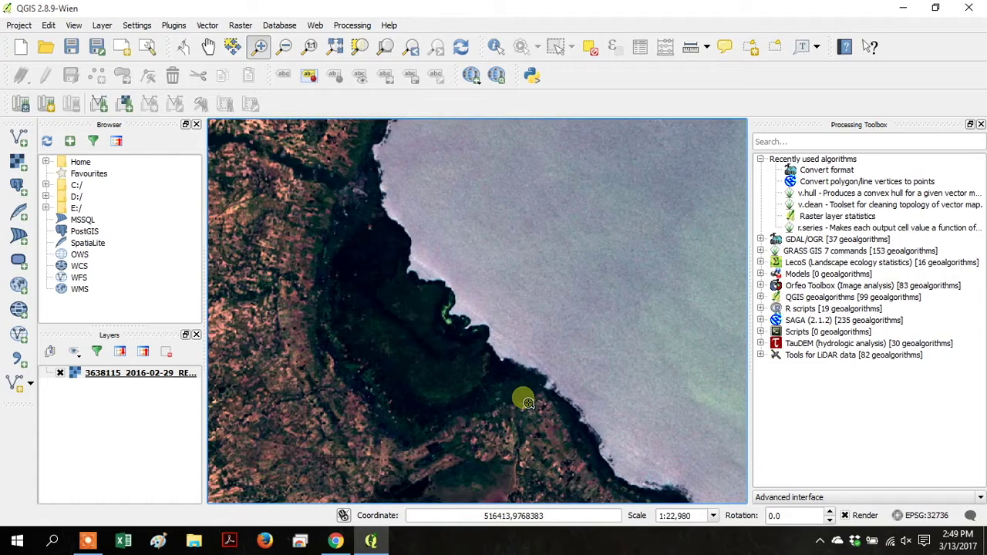
right_click(120, 376)
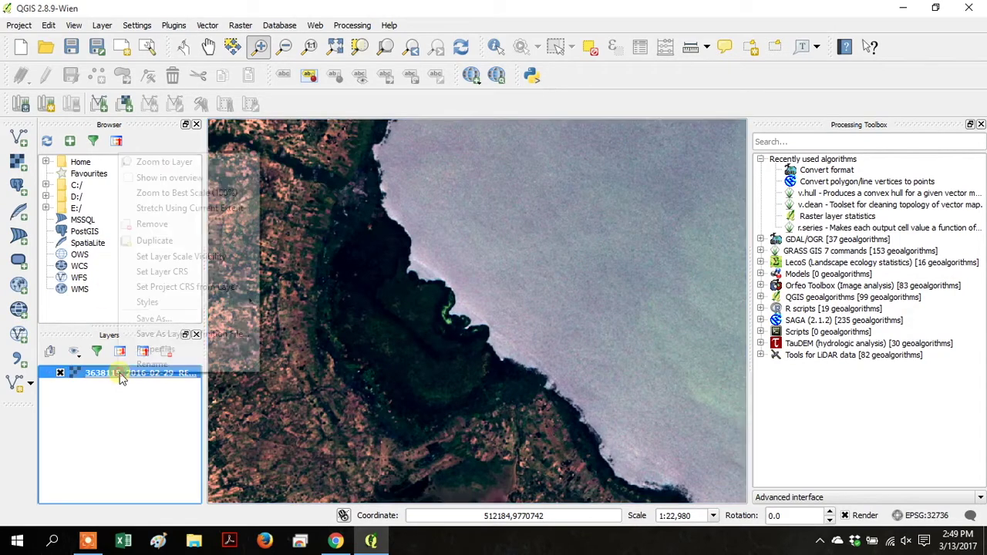
left_click(205, 193)
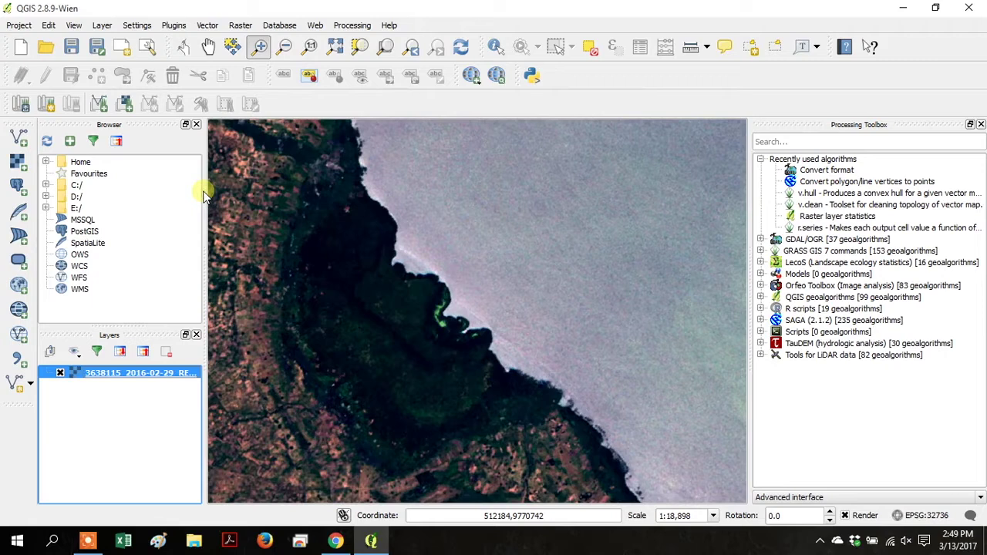
left_click(146, 376)
- Recompute the RapidEye band min/max values using Actual (slower) accuracy
right_click(142, 374)
left_click(193, 353)
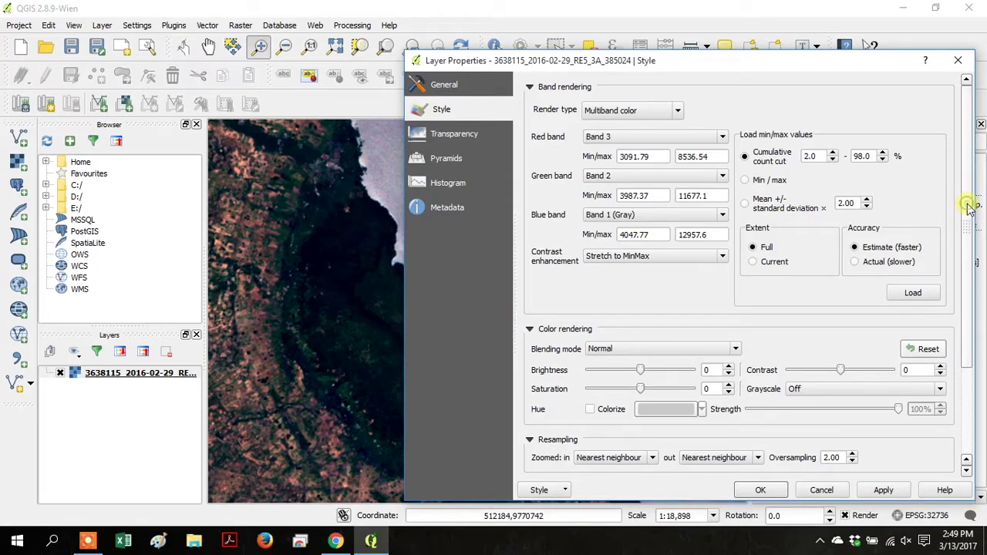
left_click_drag(969, 209, 969, 209)
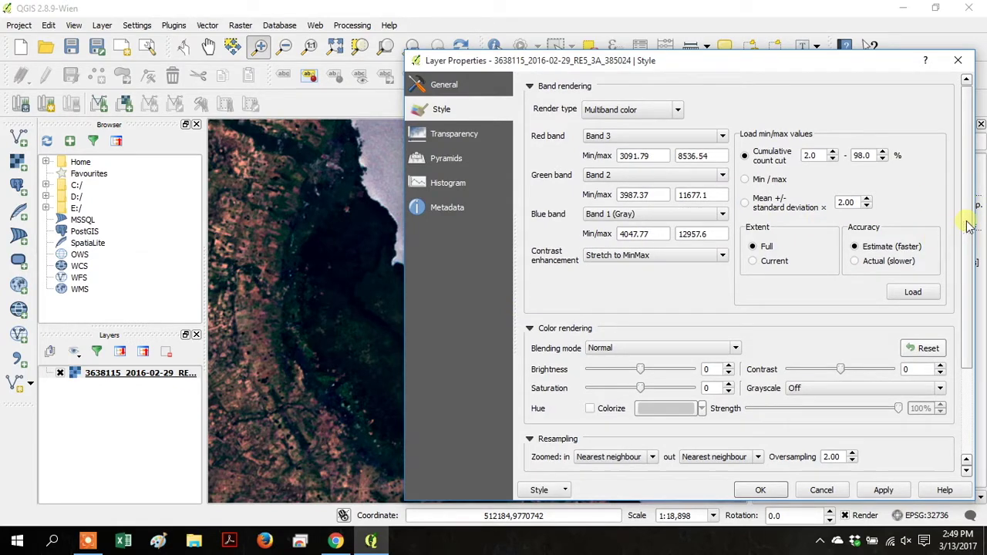
left_click(904, 263)
left_click(911, 295)
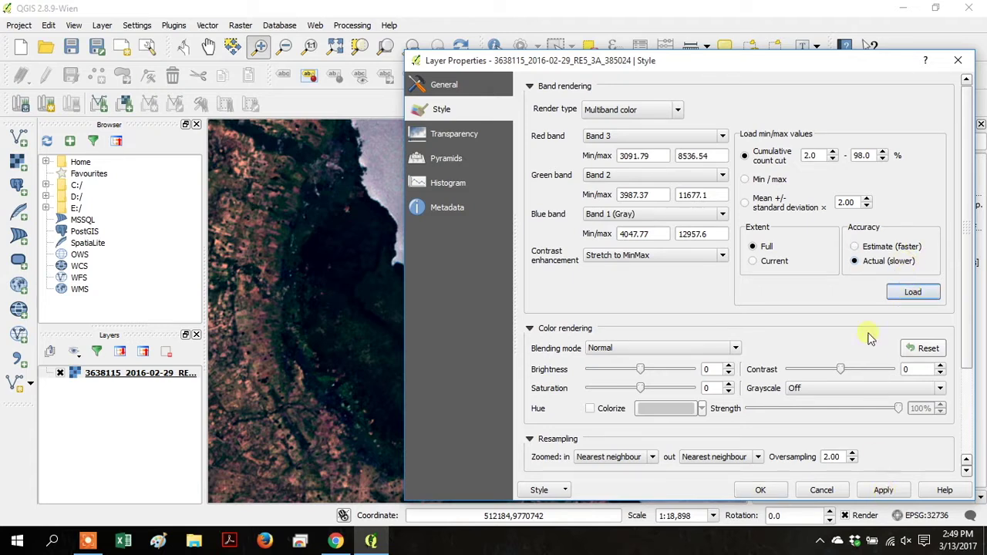
- Keep Normal blending and Nearest neighbour resampling, then confirm the layer properties
scroll(971, 340, "down", 2)
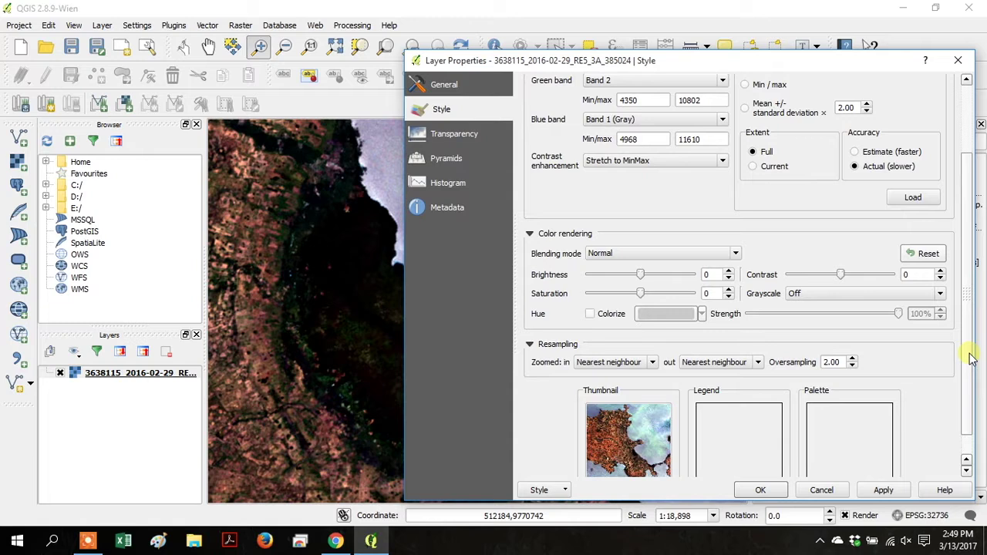
scroll(971, 357, "down", 1)
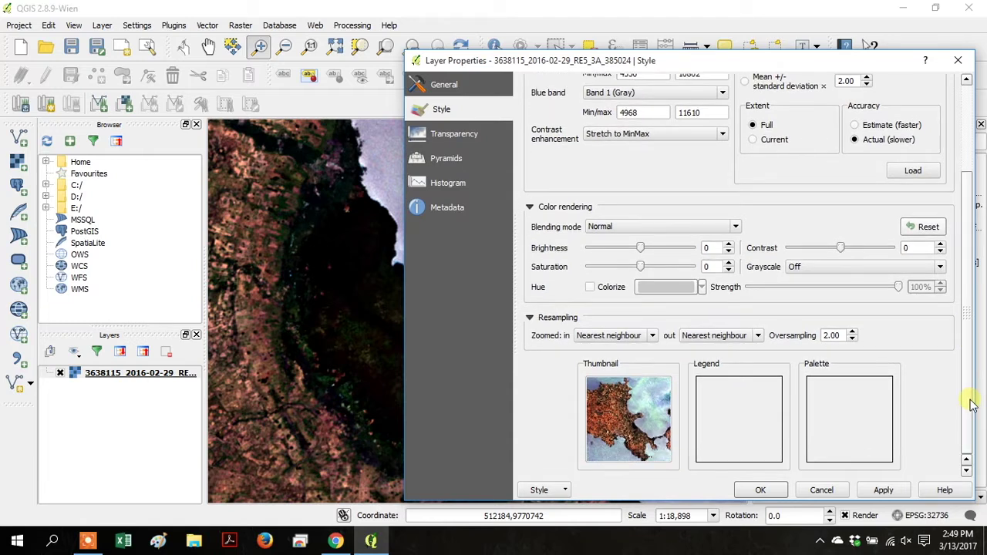
scroll(972, 370, "up", 1)
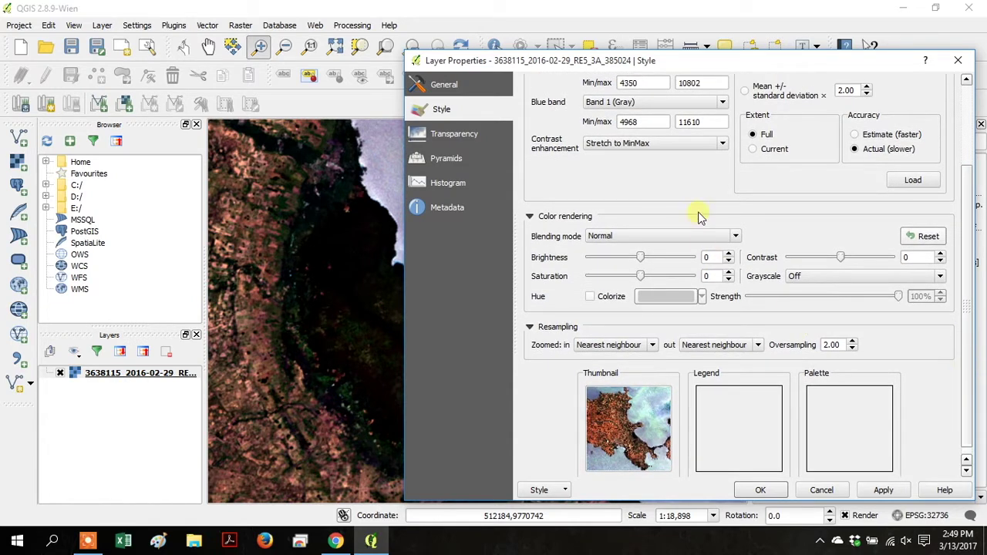
left_click(701, 235)
left_click(701, 232)
left_click(650, 344)
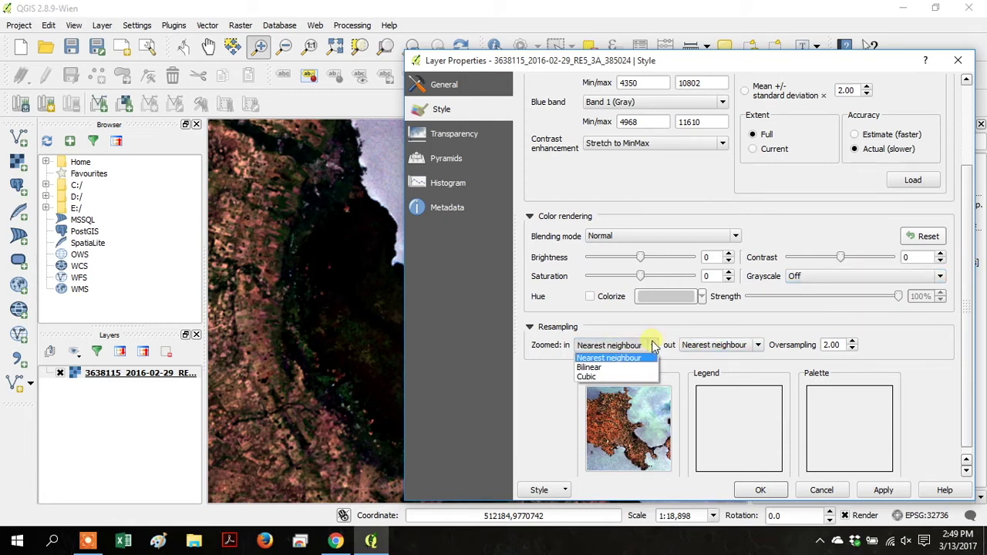
left_click(652, 344)
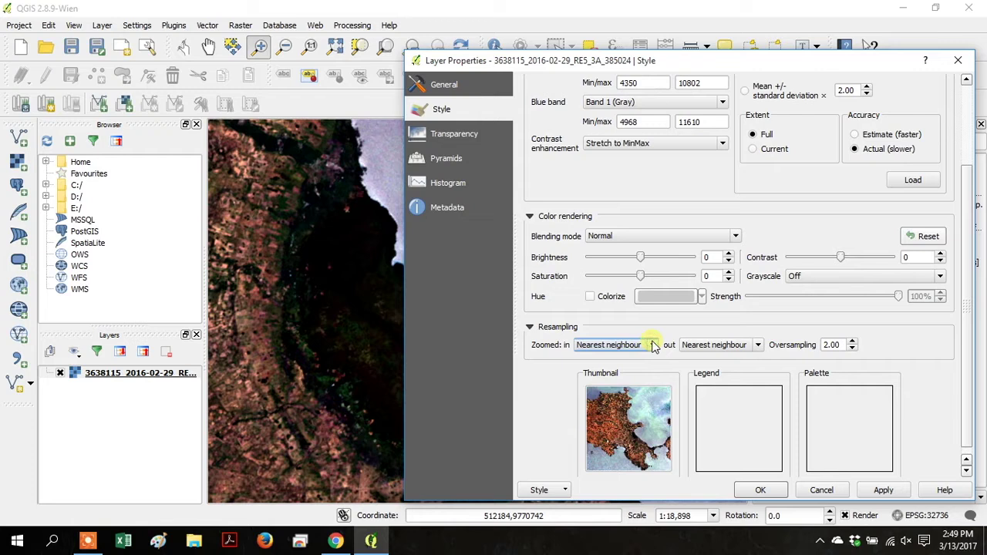
left_click(769, 491)
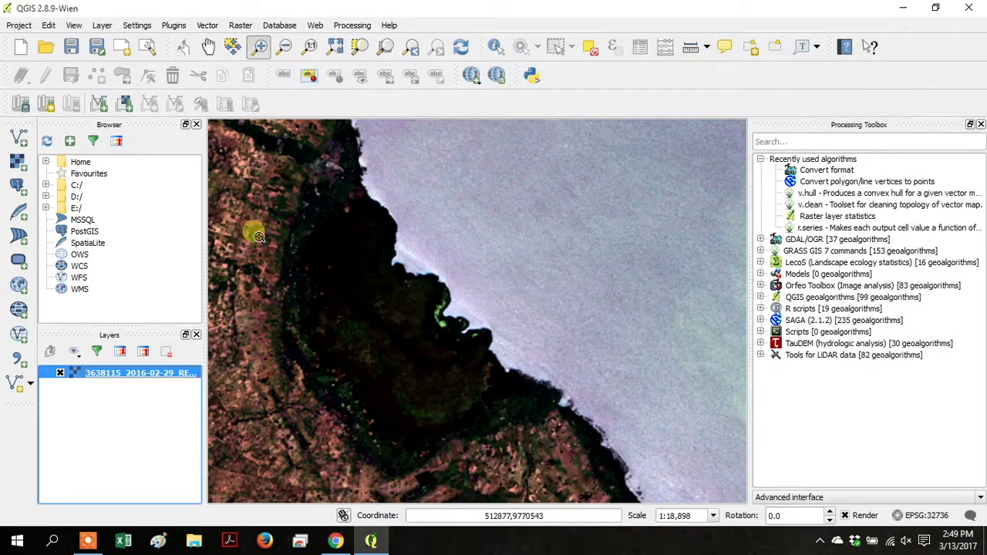
- Zoom out from the coastline to the raster's full extent at 1:186,841 scale
left_click(284, 46)
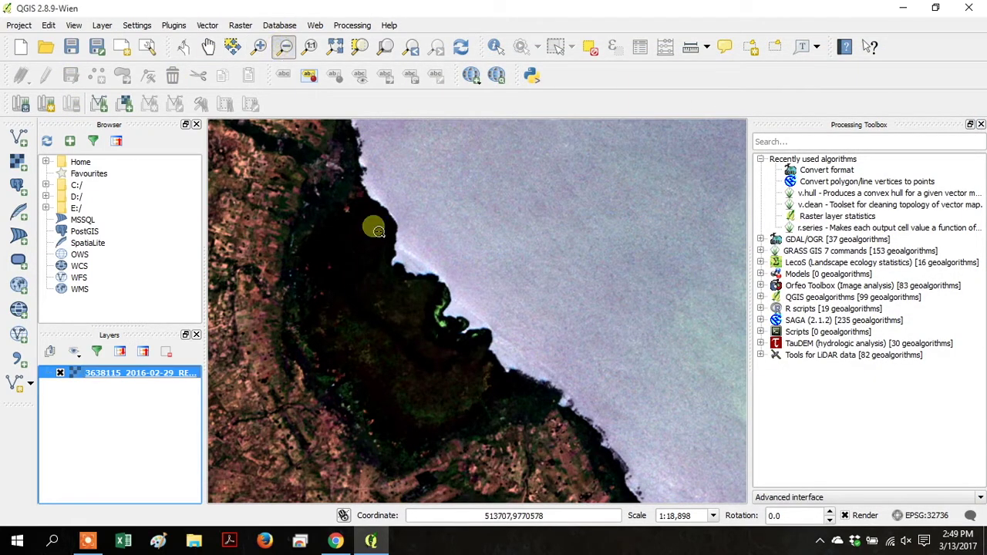
left_click_drag(373, 226, 588, 377)
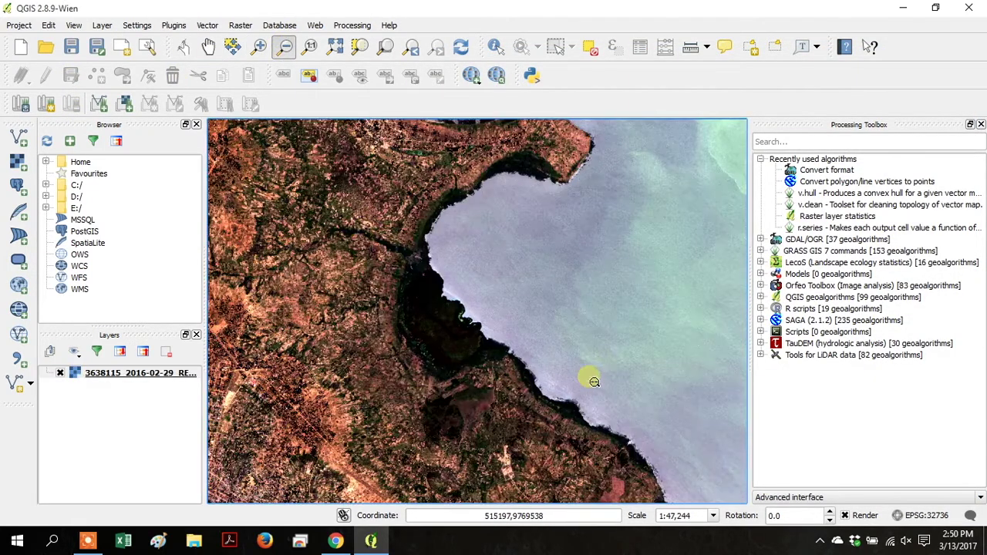
left_click(335, 47)
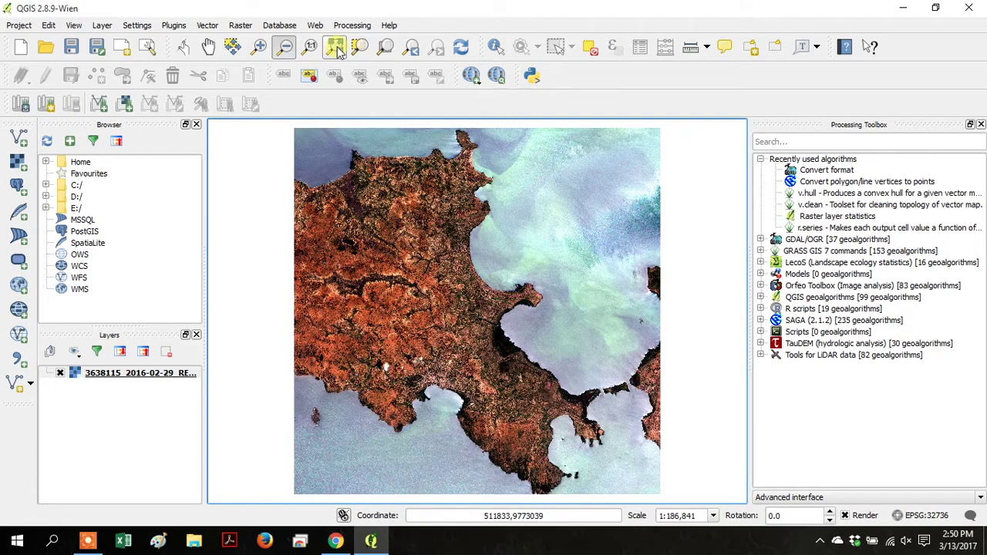
left_click(113, 380)
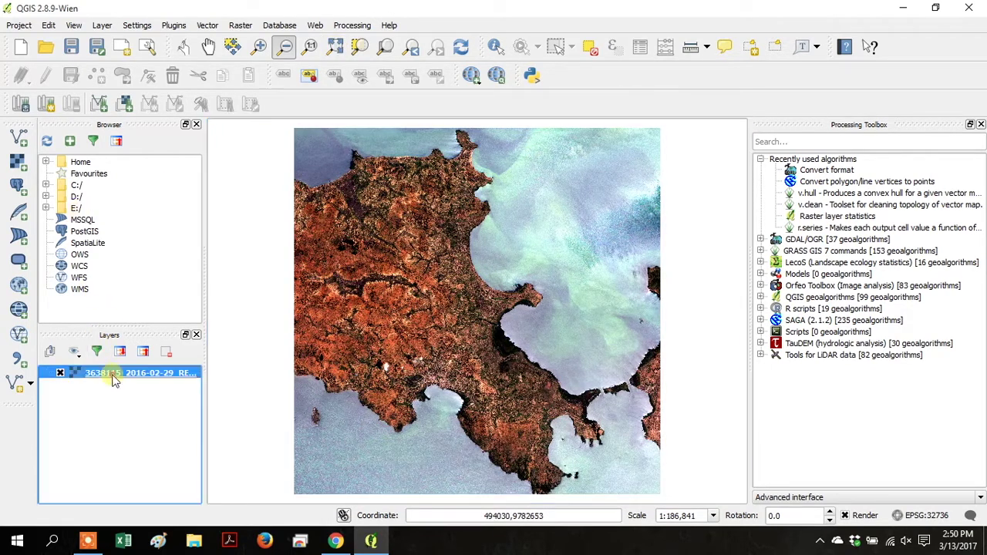
- Assign Band 5 to the red channel and Band 3 to the green channel
right_click(113, 379)
left_click(159, 348)
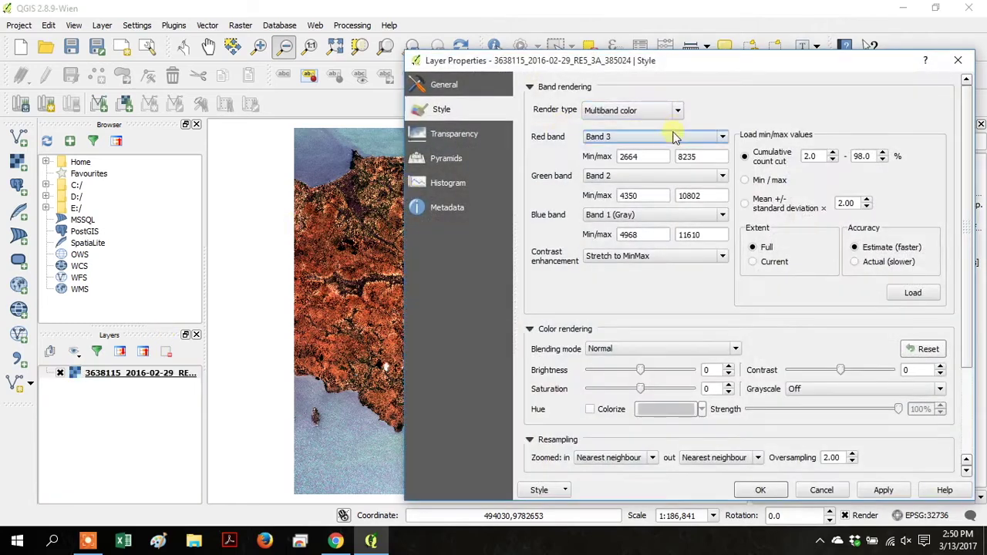
left_click(669, 137)
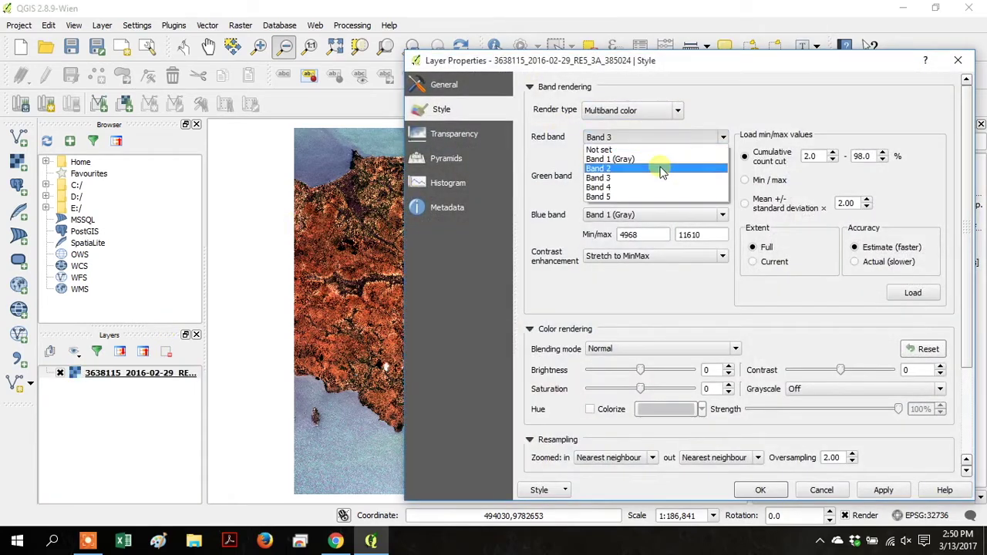
left_click(659, 197)
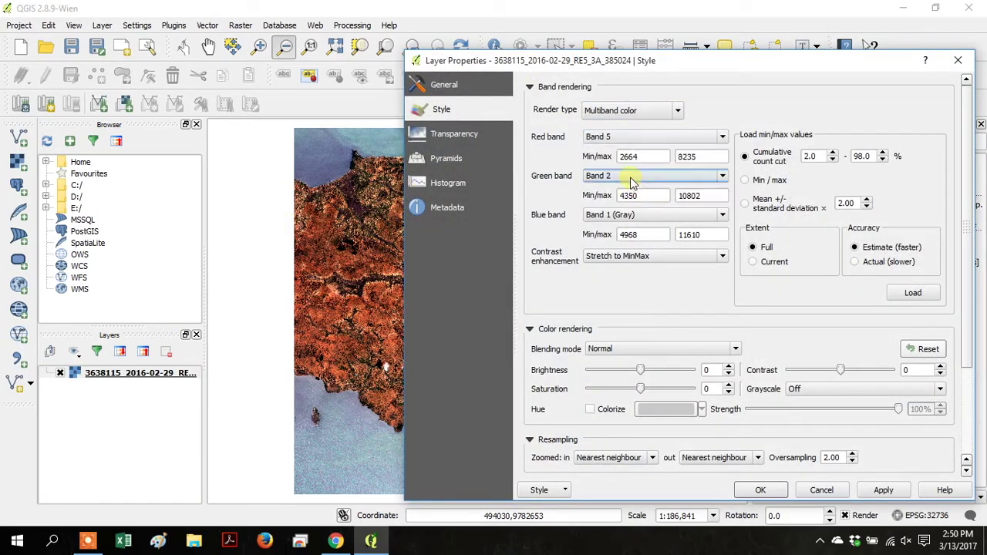
left_click(631, 180)
left_click(629, 219)
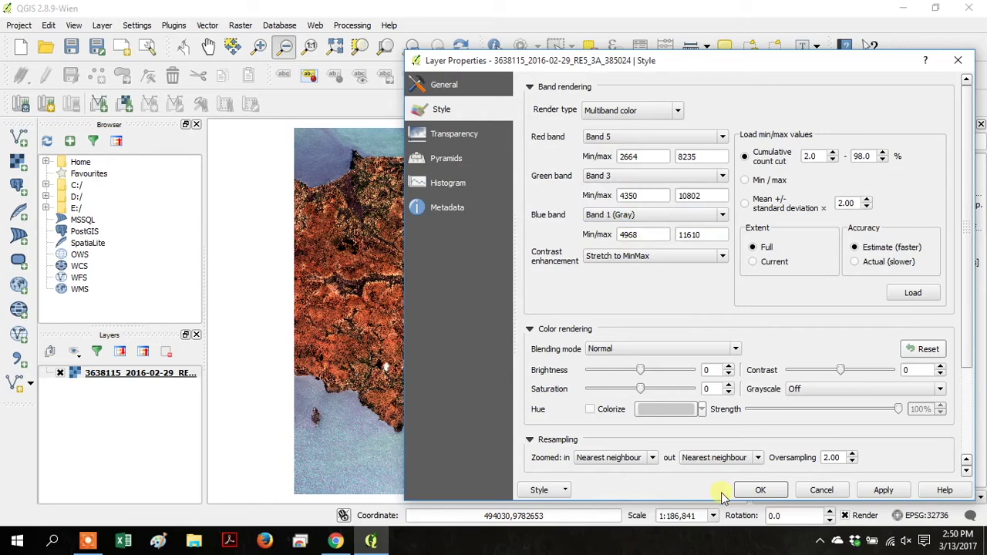
left_click(759, 490)
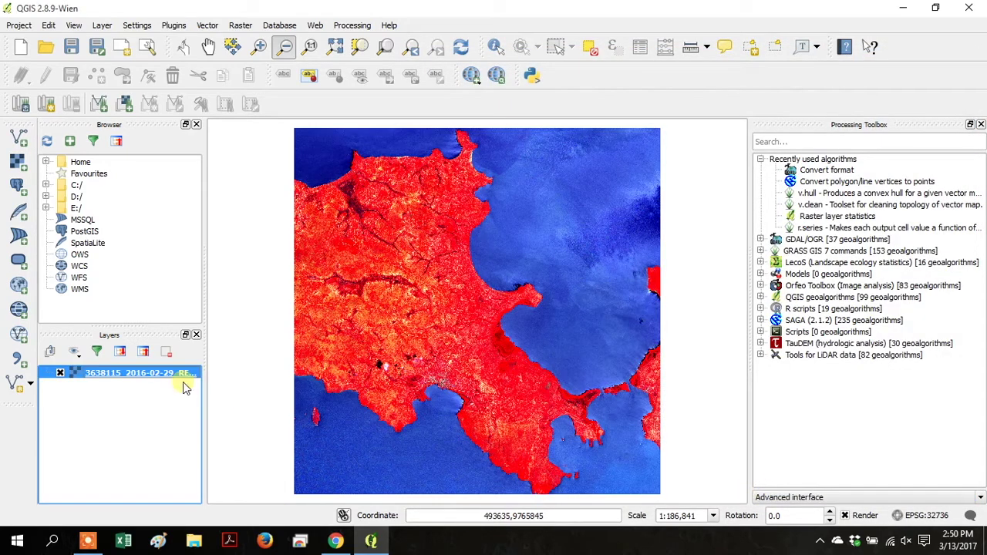
- Assign Band 2 to the blue channel, keeping Band 3 for green, and apply
right_click(110, 376)
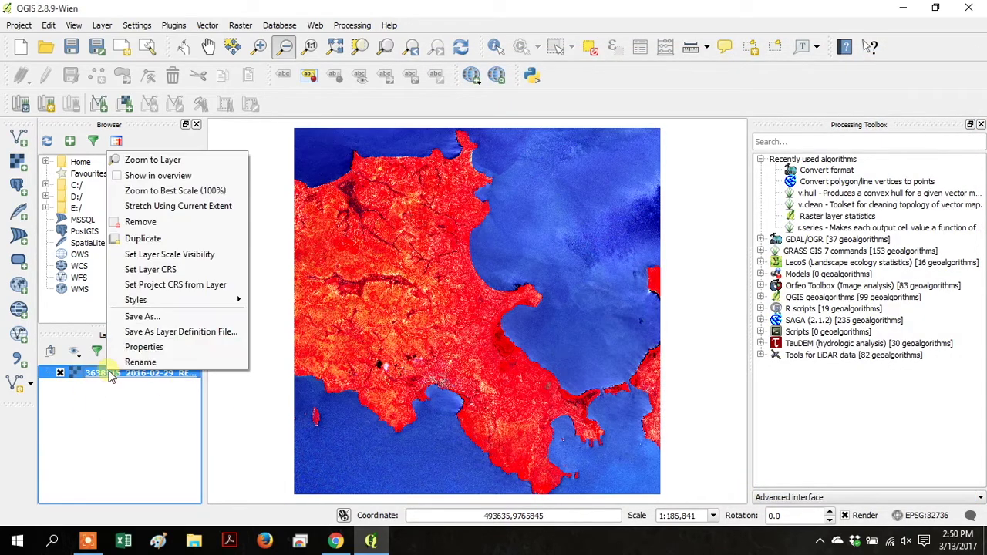
left_click(147, 344)
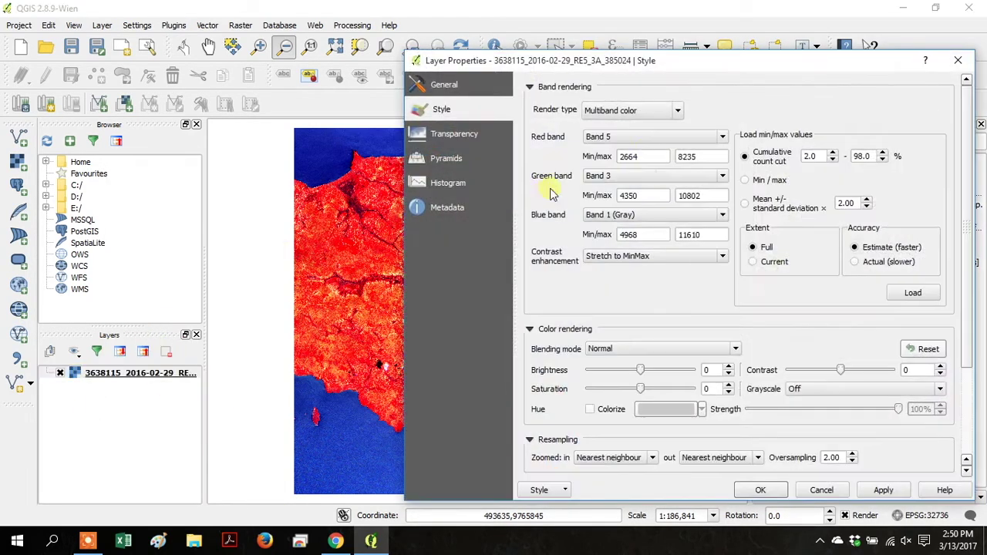
left_click(661, 176)
left_click(650, 218)
left_click(652, 215)
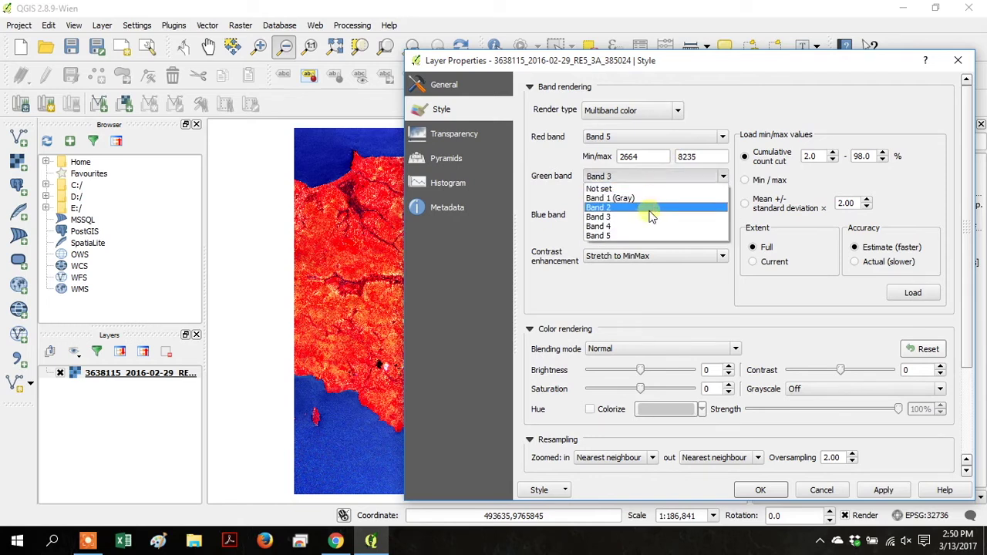
left_click(649, 221)
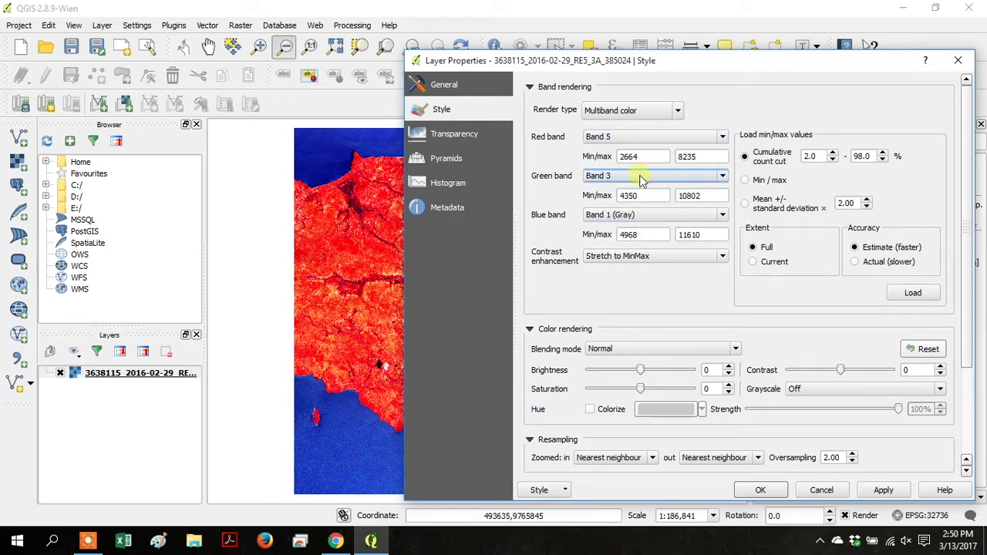
left_click(646, 214)
left_click(638, 246)
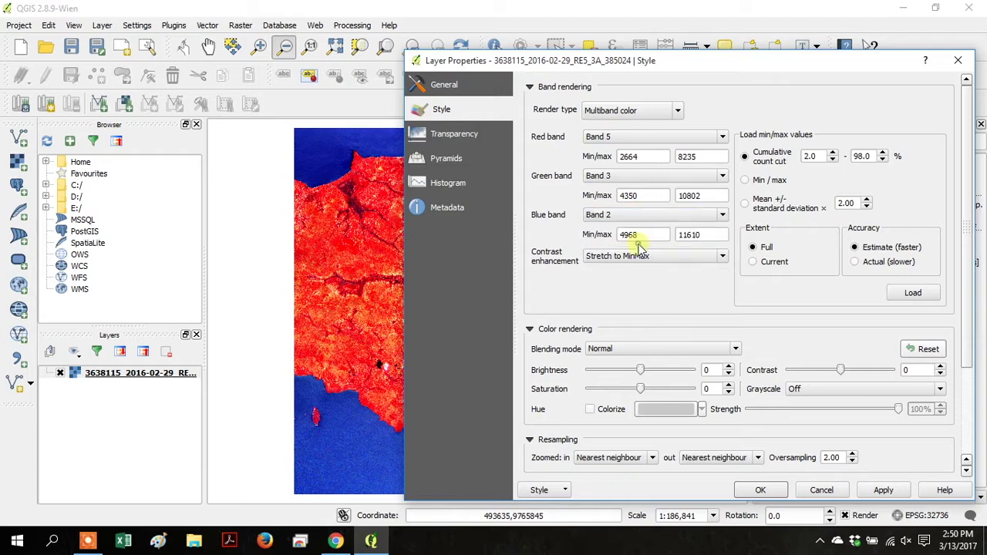
left_click(760, 490)
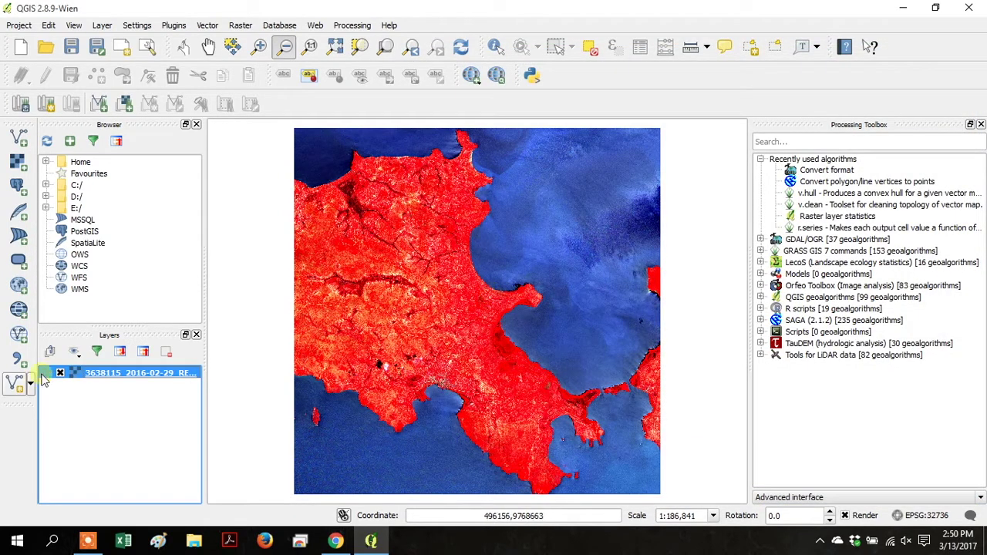
- Set the RapidEye layer back to red Band 3, green Band 2, blue Band 1 (Gray)
right_click(92, 374)
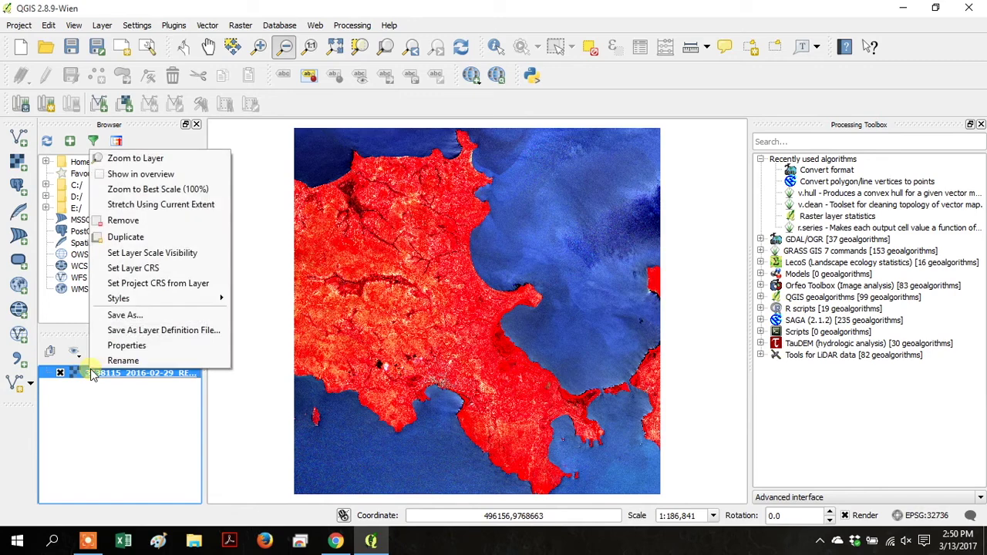
left_click(139, 345)
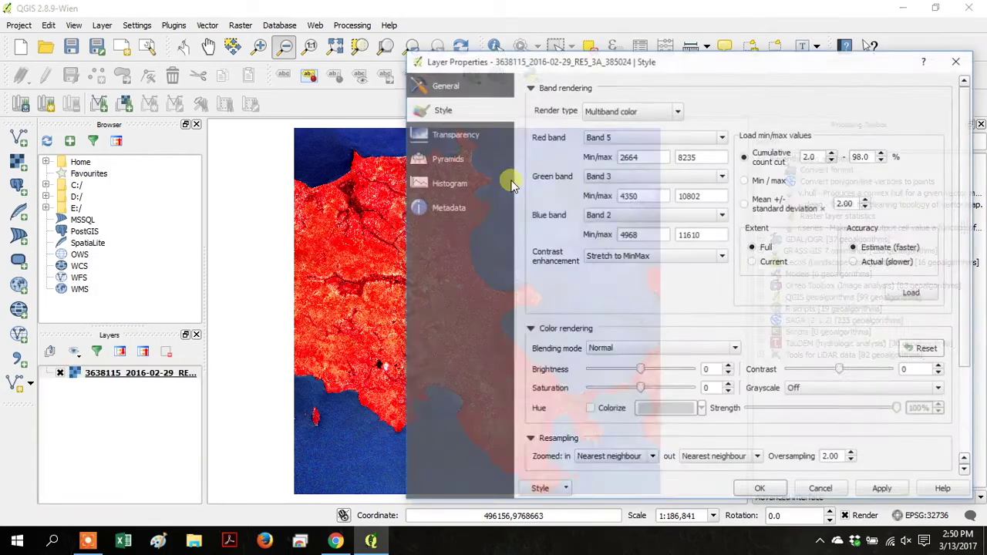
left_click(648, 136)
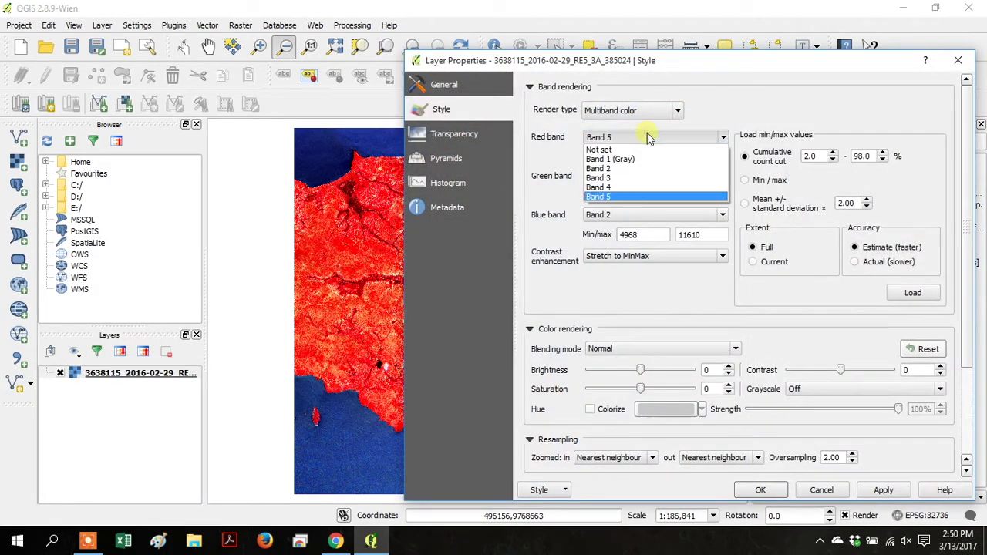
left_click(638, 179)
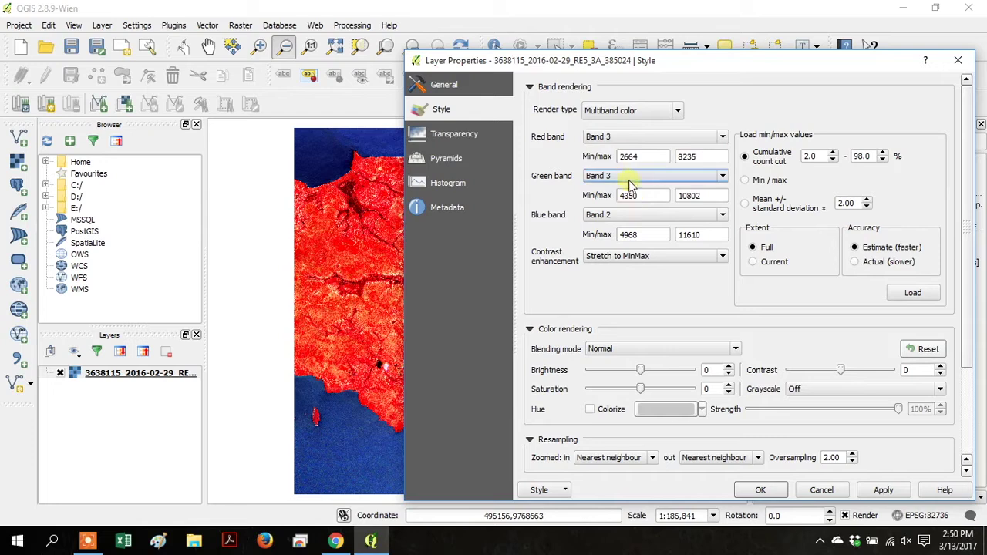
left_click(629, 177)
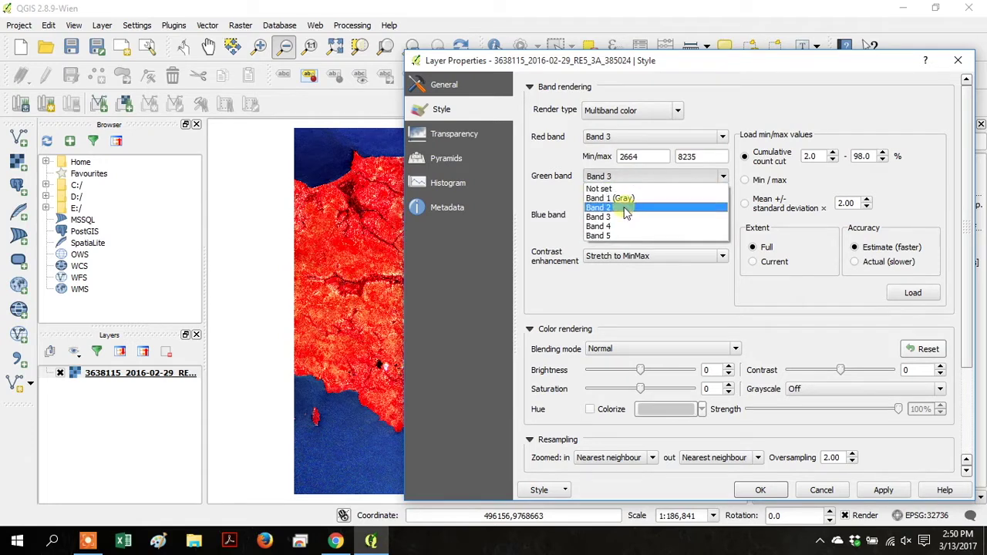
left_click(625, 207)
left_click(623, 215)
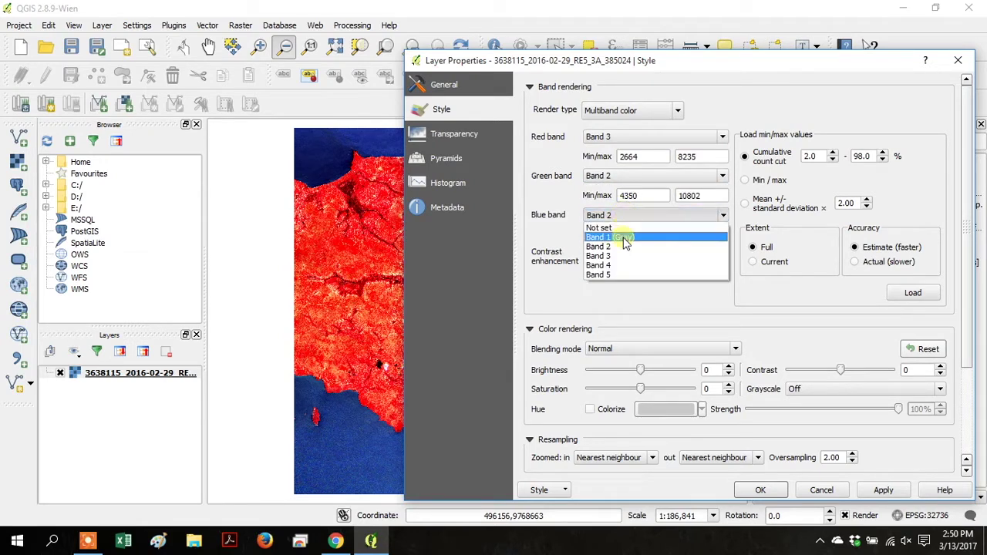
left_click(624, 237)
left_click(759, 491)
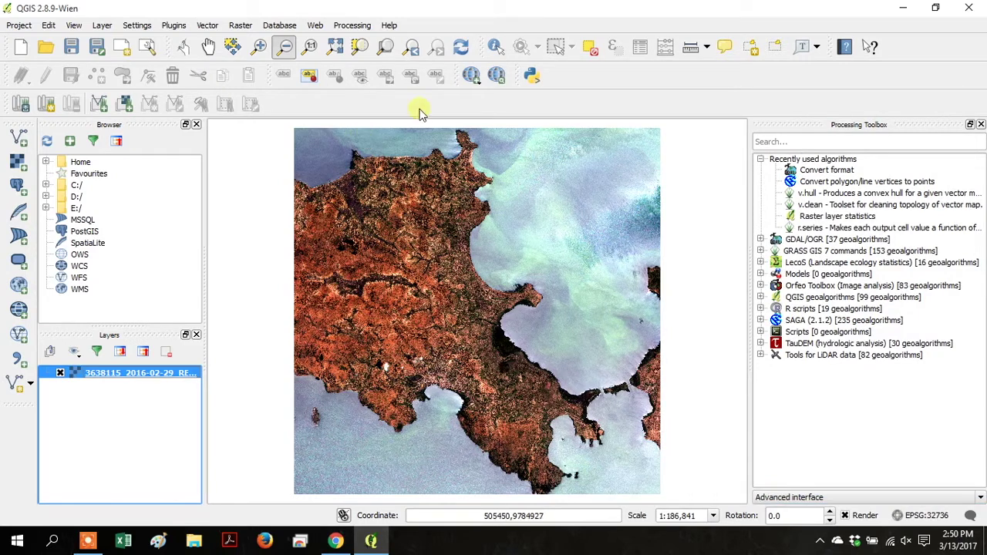
- Add the OSM Standard basemap from QuickMapServices
left_click(315, 25)
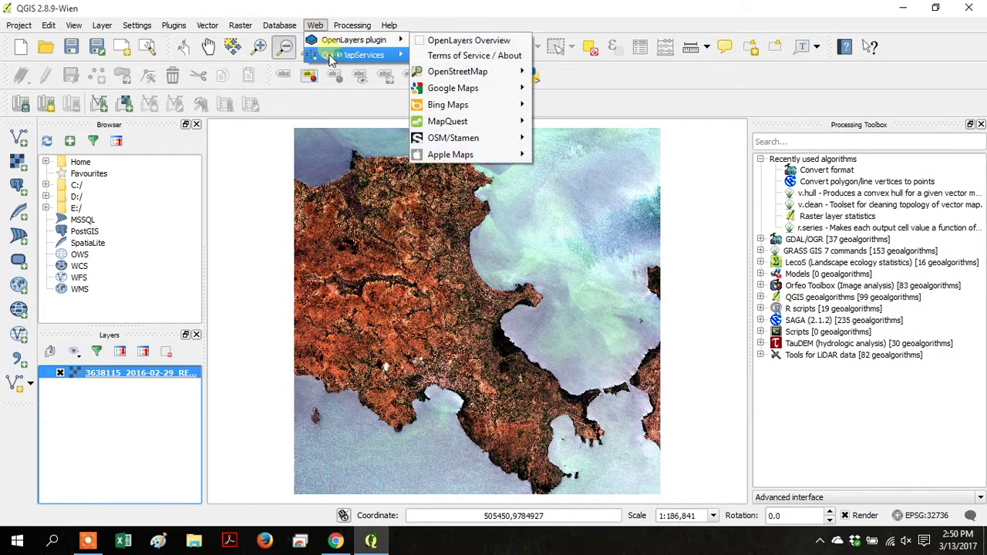
mouse_move(330, 58)
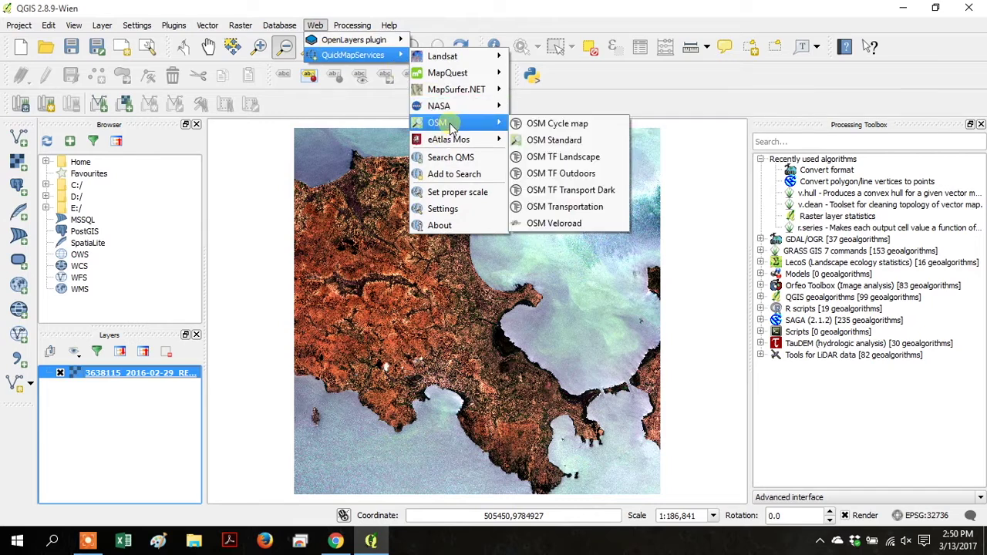
mouse_move(455, 139)
mouse_move(488, 123)
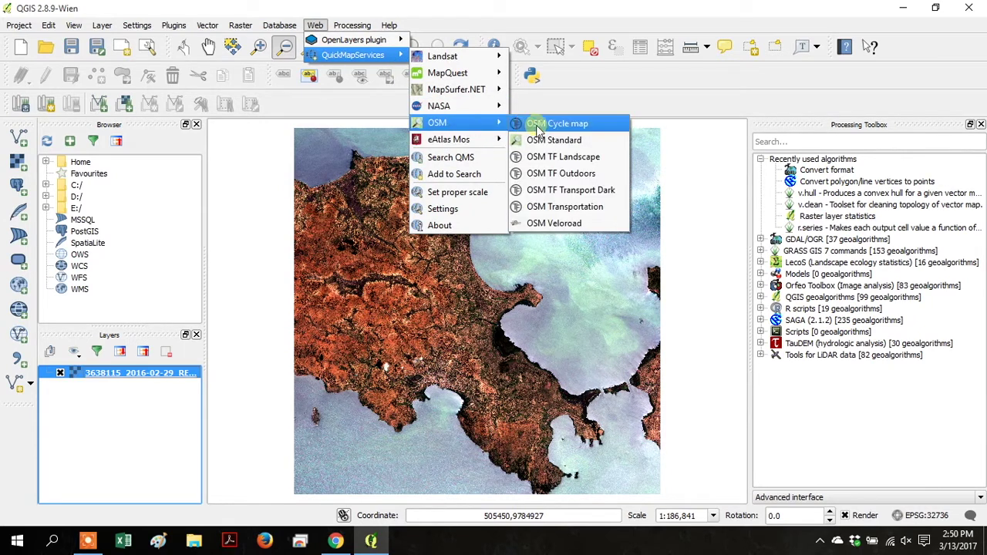
left_click(549, 143)
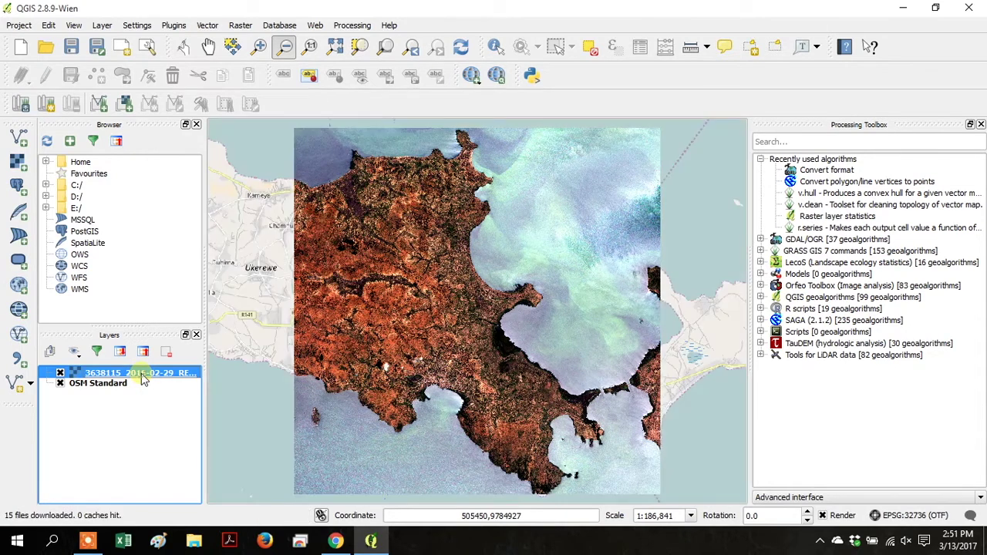
- Zoom out over the lake region near Mwanza and move OSM Standard below the RapidEye layer
left_click_drag(141, 378, 135, 402)
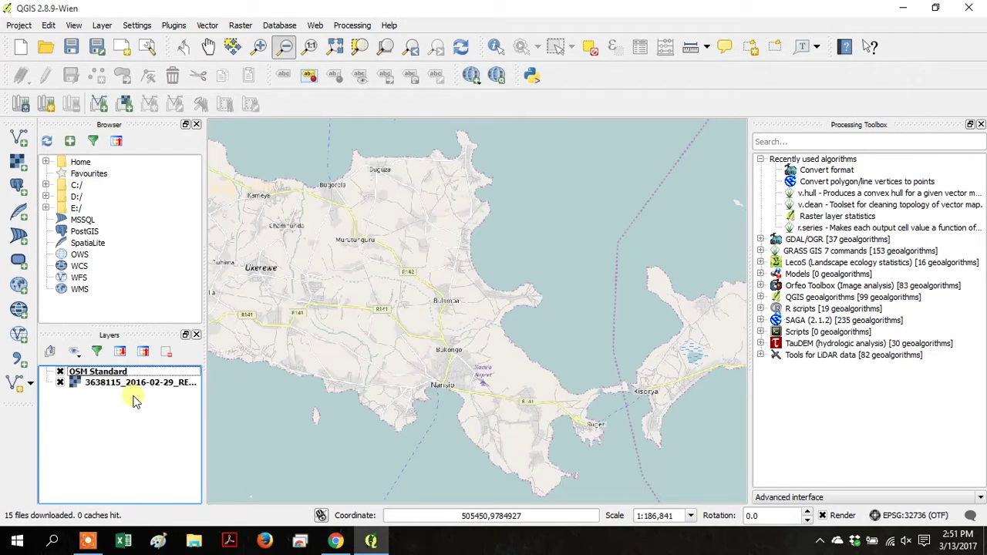
left_click(283, 48)
left_click_drag(320, 194, 548, 343)
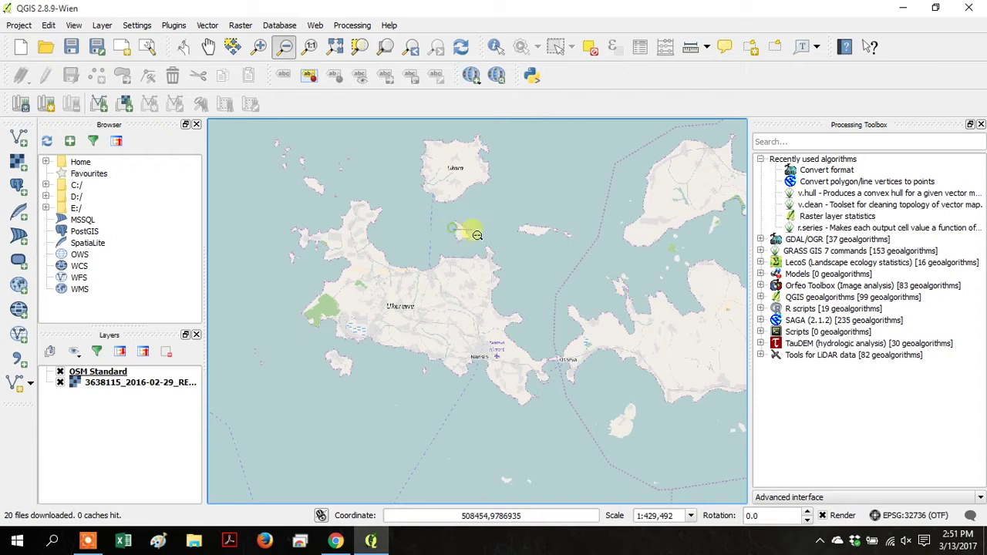
left_click_drag(477, 236, 656, 387)
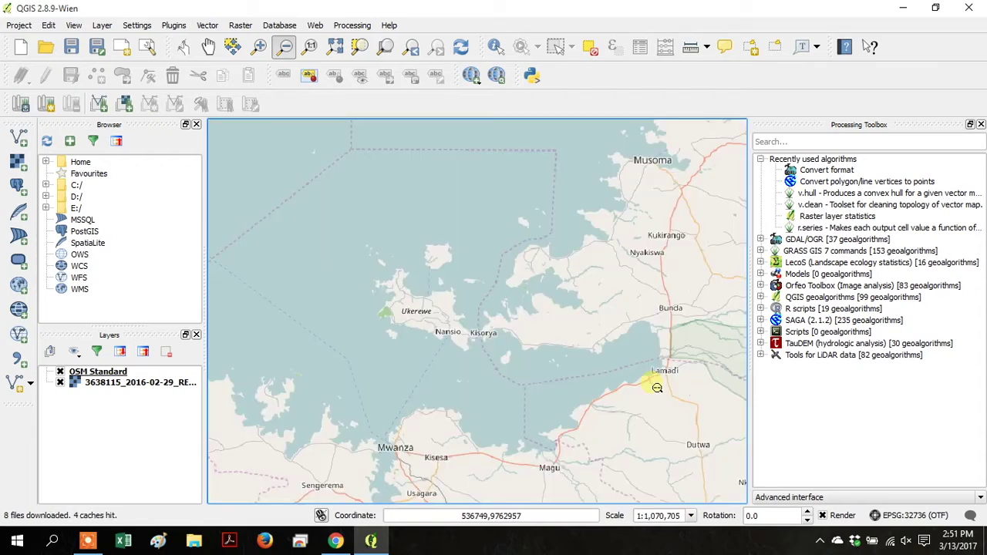
left_click_drag(331, 224, 622, 430)
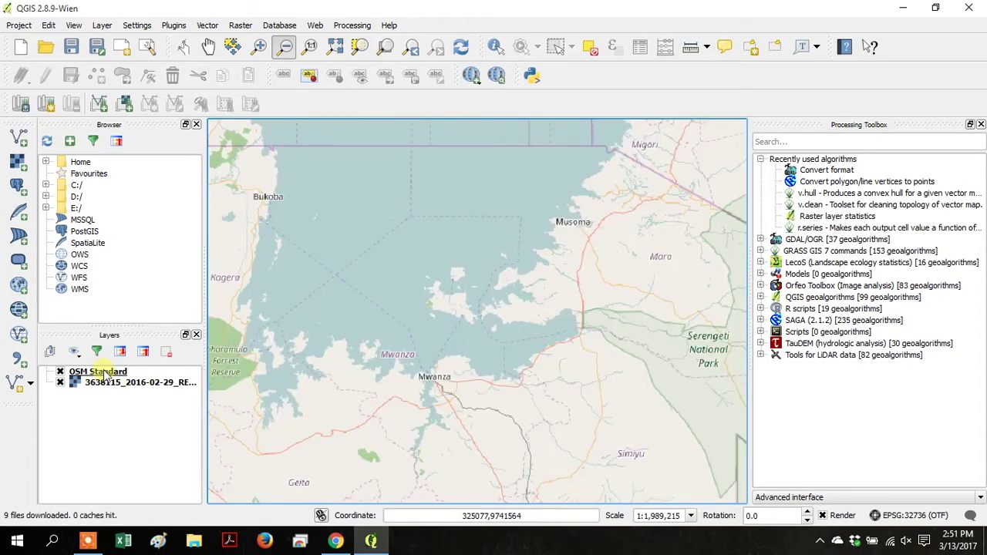
left_click_drag(104, 374, 108, 406)
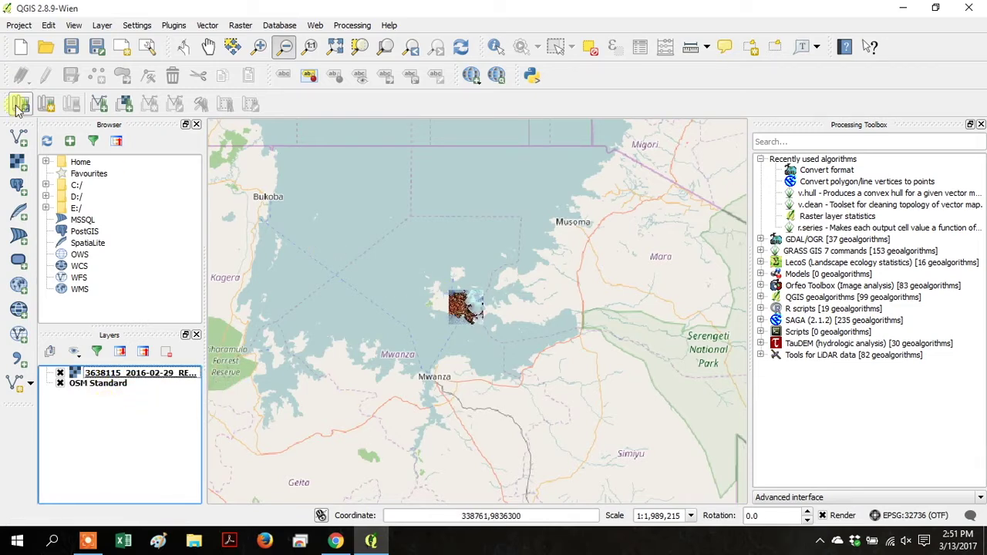
- Zoom in step by step on the satellite raster with drawn zoom boxes
left_click(260, 47)
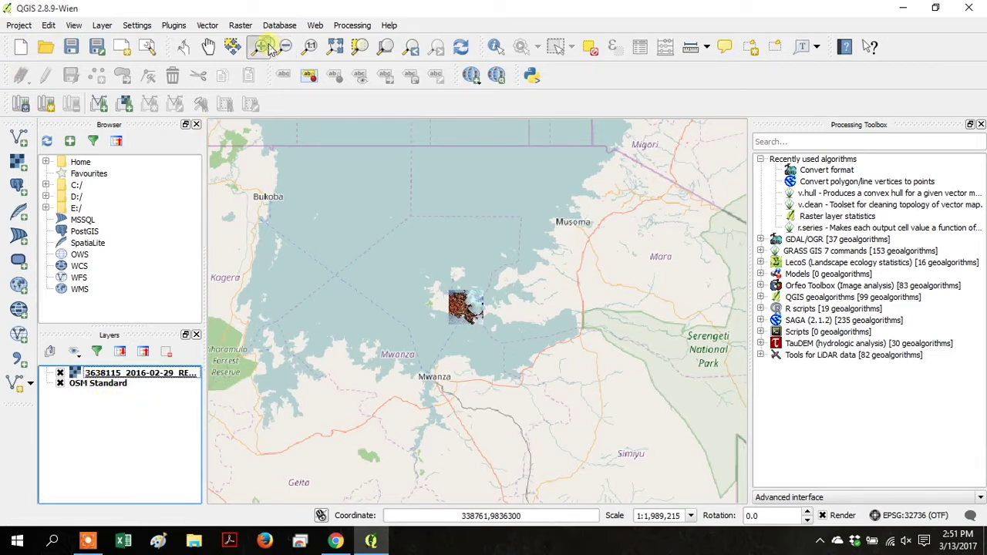
left_click_drag(378, 258, 559, 397)
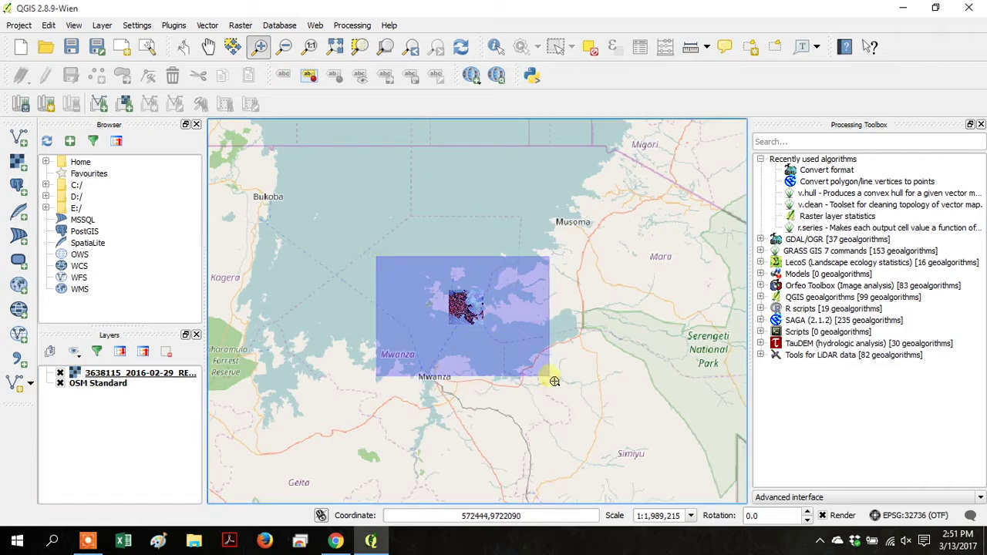
scroll(554, 381, "up", 1)
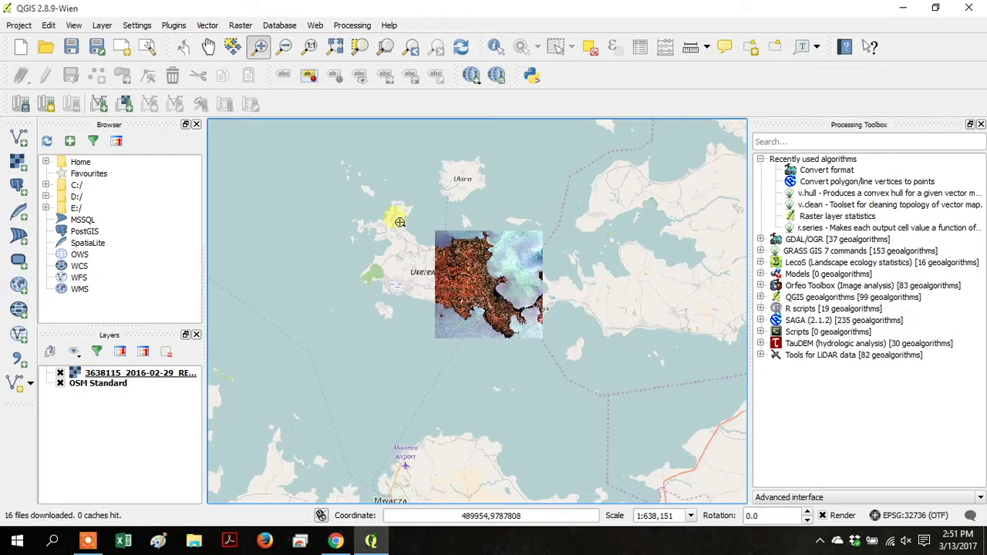
left_click_drag(398, 219, 621, 364)
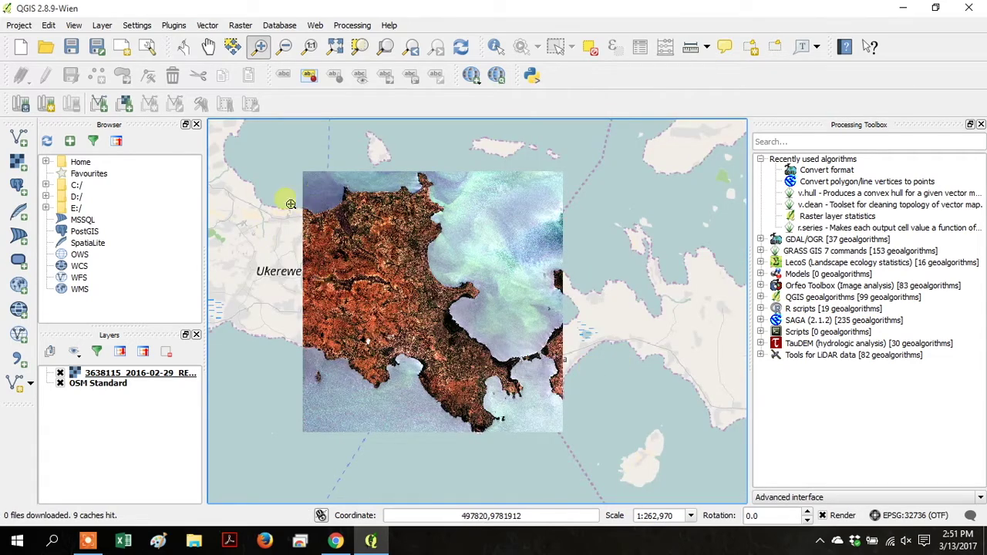
left_click_drag(289, 193, 555, 370)
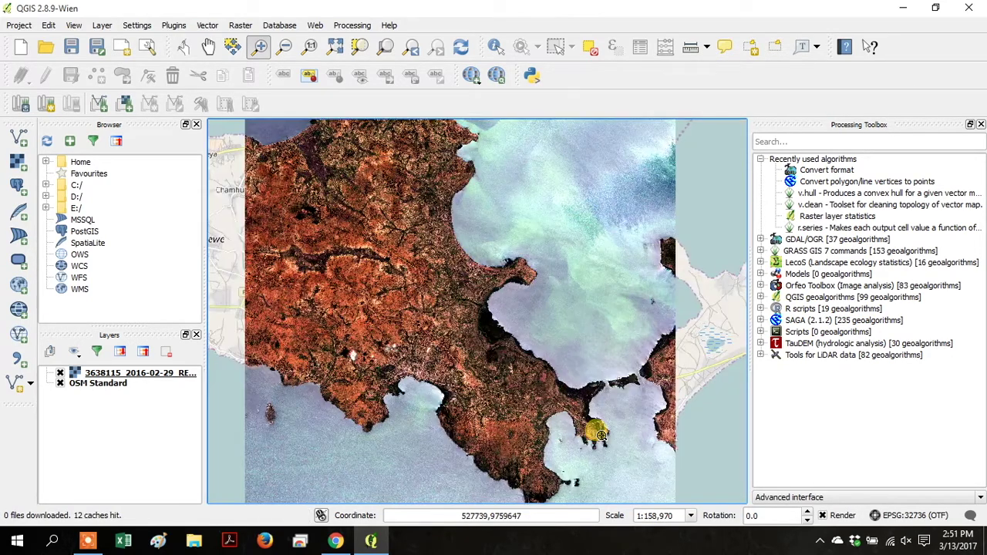
left_click(600, 433)
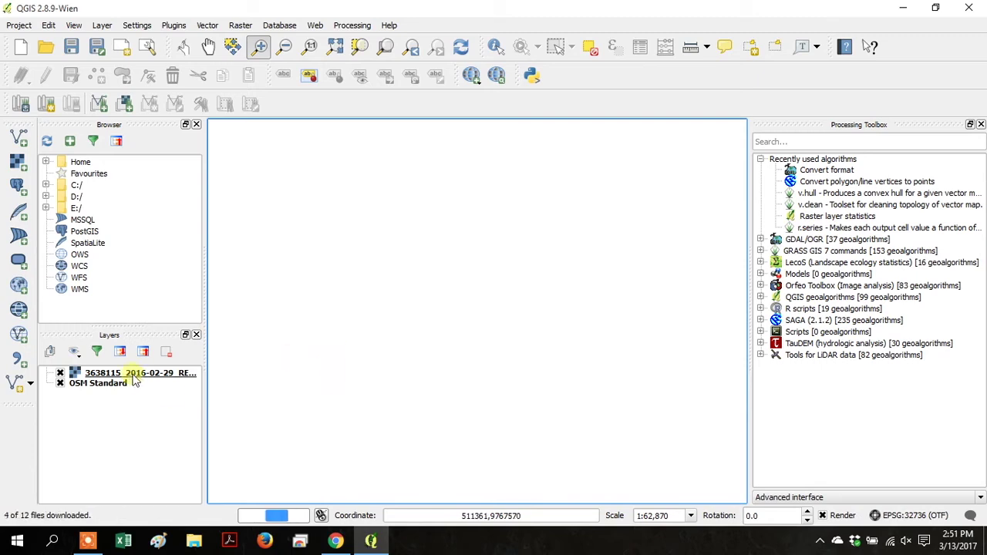
- Show the raster at native 100% resolution, then zoom out to its full extent
left_click(132, 374)
right_click(132, 376)
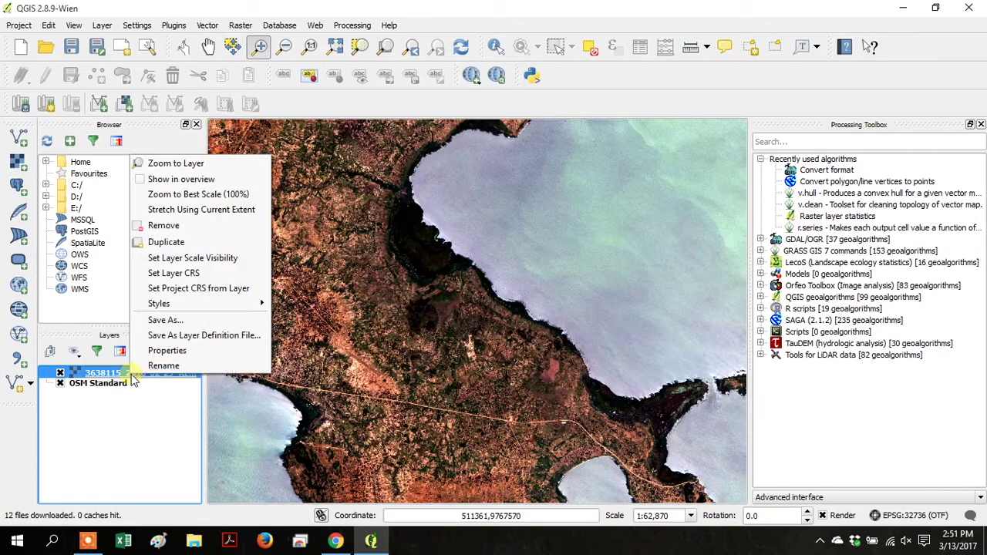
left_click(197, 193)
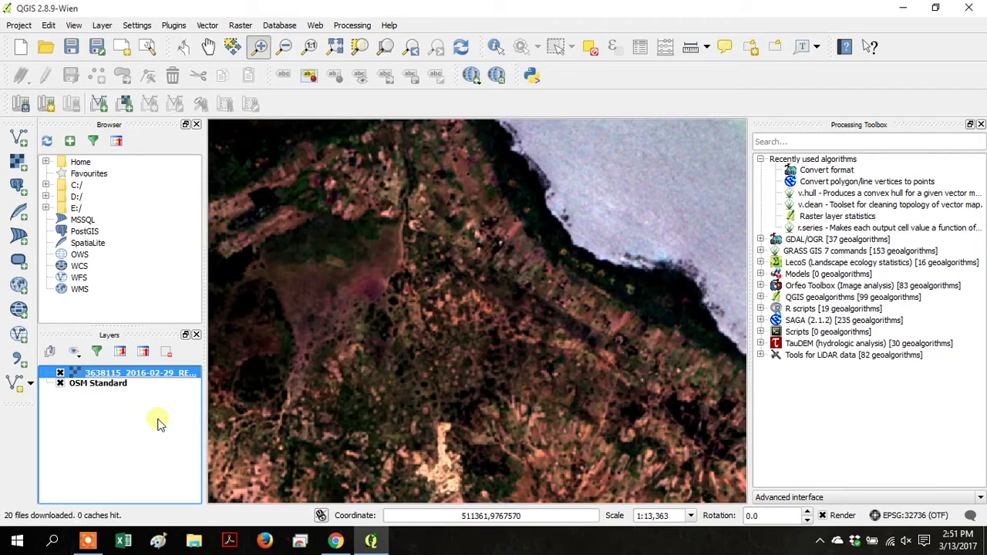
right_click(155, 375)
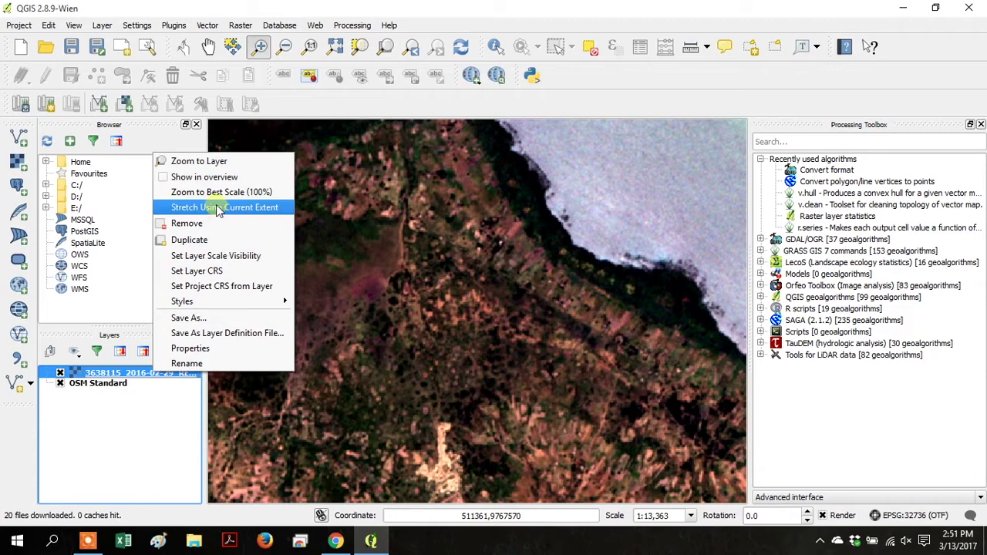
left_click(218, 164)
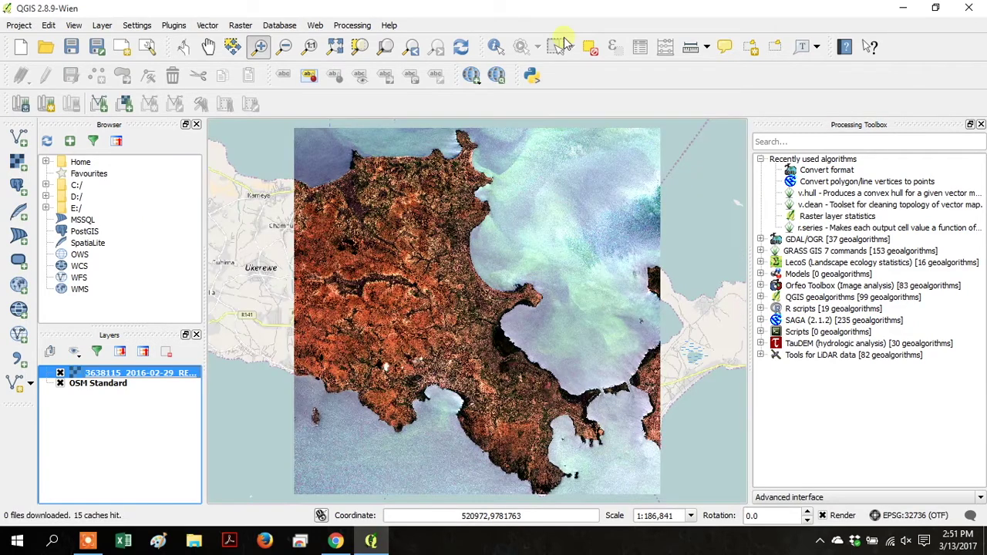
- In Chrome, highlight the RapidEye NIR band at 760–850 nm, then clear the highlight
left_click(336, 540)
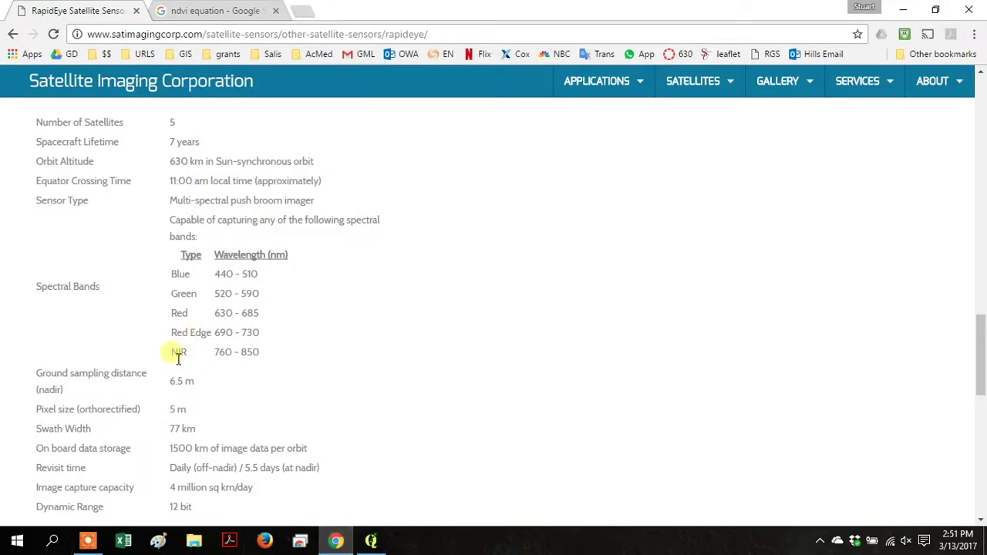
left_click_drag(170, 355, 273, 362)
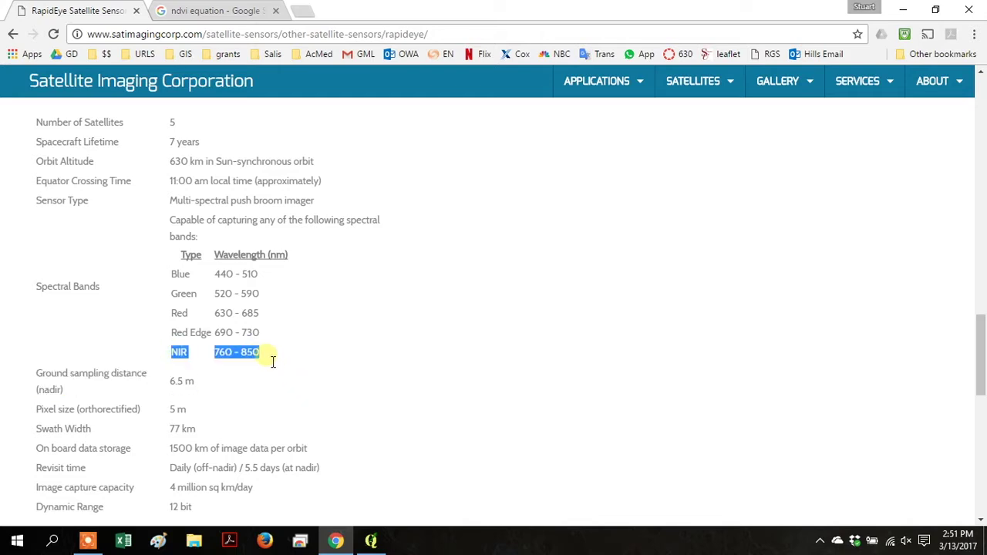
left_click(189, 318)
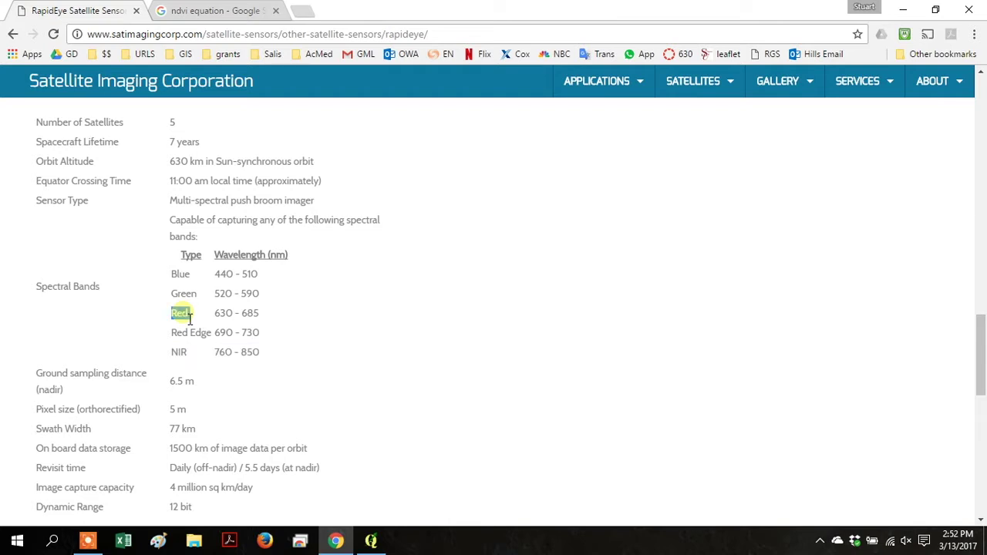
- Review the NDVI = (NIR − Red)/(NIR + Red) image results, then go back to QGIS
left_click(214, 9)
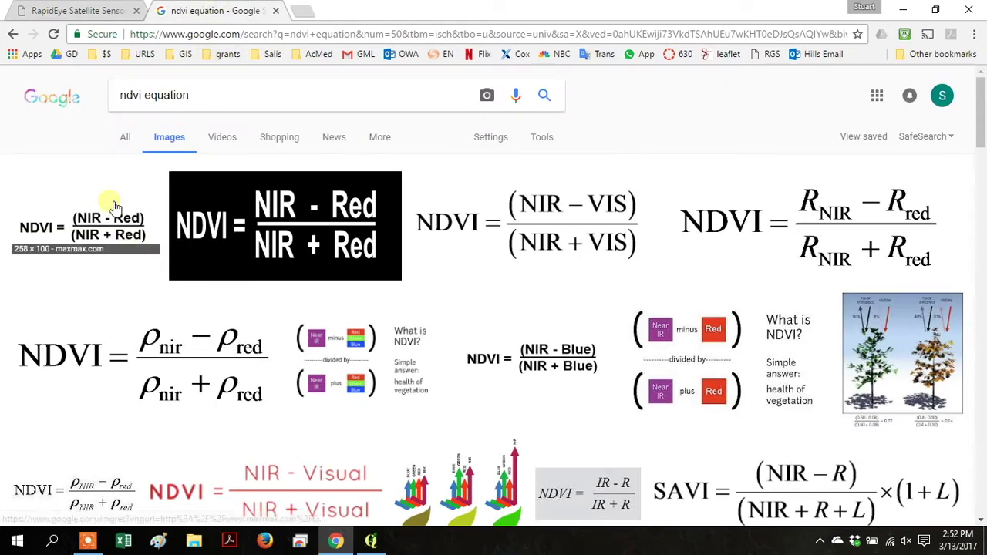
mouse_move(378, 543)
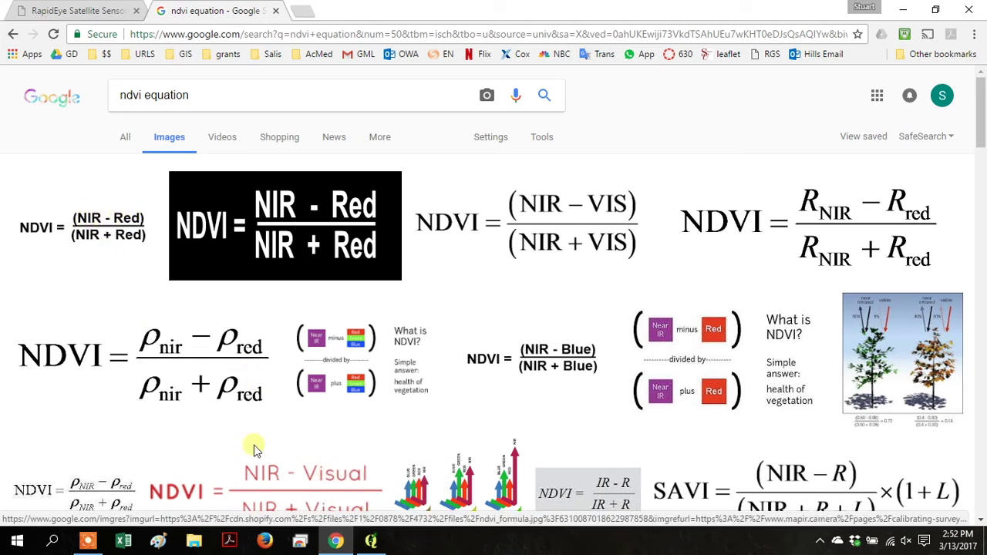
left_click(336, 540)
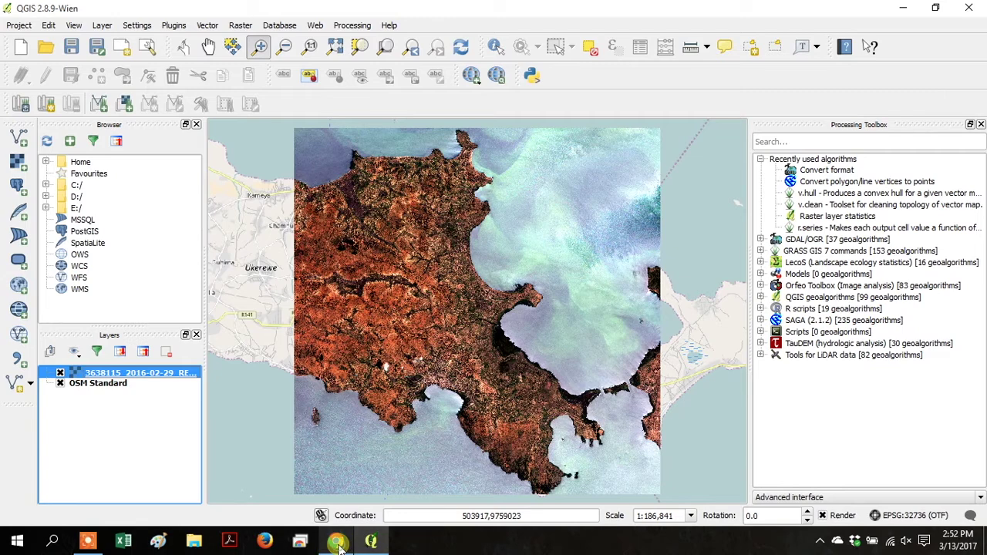
- Build the Raster Calculator expression band@5 minus band@3 and open the output file chooser
left_click(244, 27)
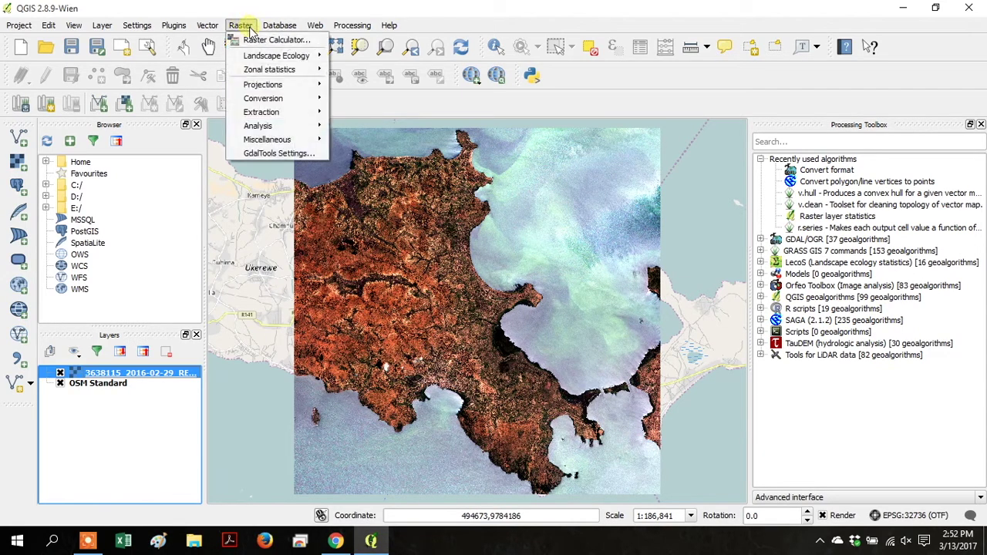
left_click(262, 39)
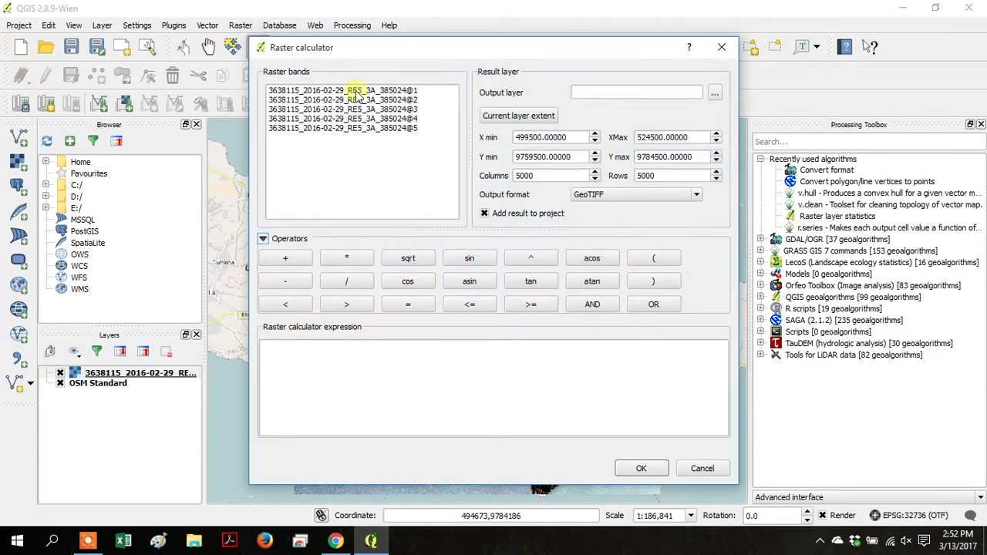
double_click(365, 129)
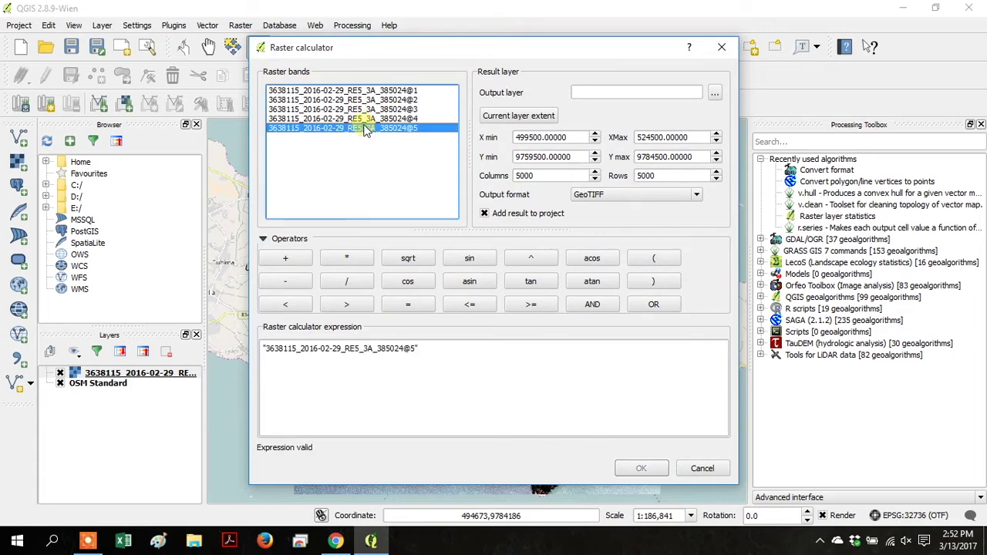
left_click(286, 282)
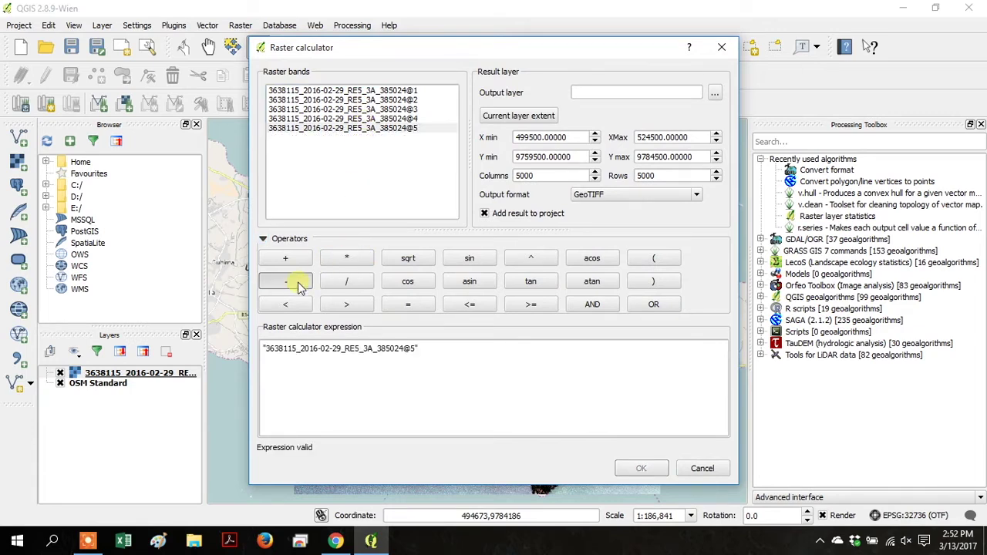
double_click(383, 109)
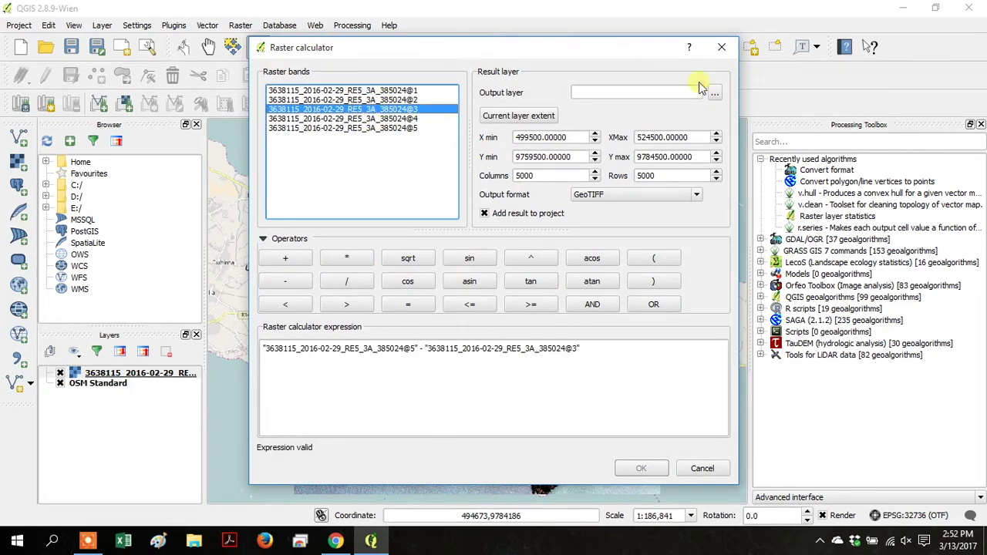
left_click(716, 94)
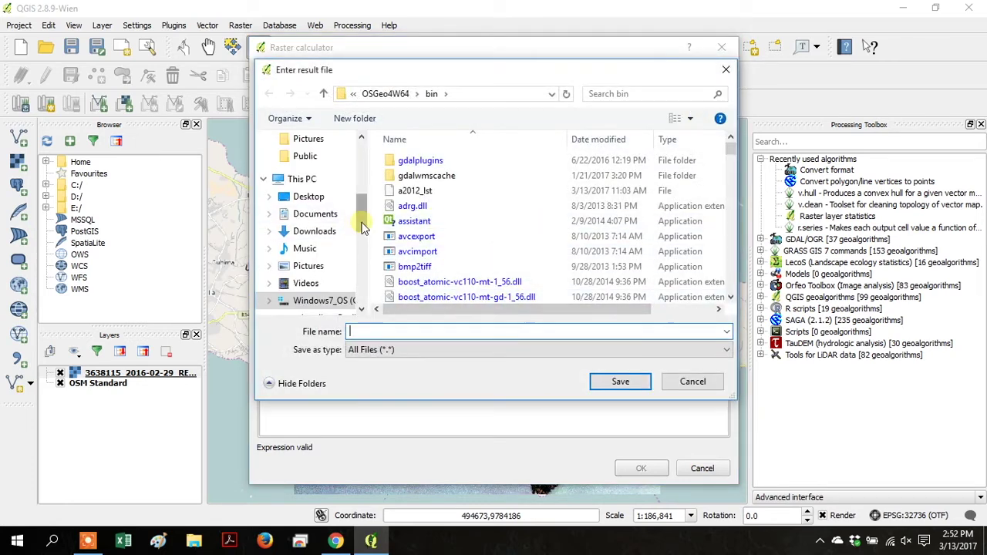
- Browse to the temp folder on the C: drive in the save dialog
scroll(359, 222, "down", 5)
mouse_move(366, 261)
left_mouse_down()
mouse_move(368, 270)
mouse_move(369, 254)
mouse_move(368, 287)
left_mouse_up()
scroll(368, 287, "up", 5)
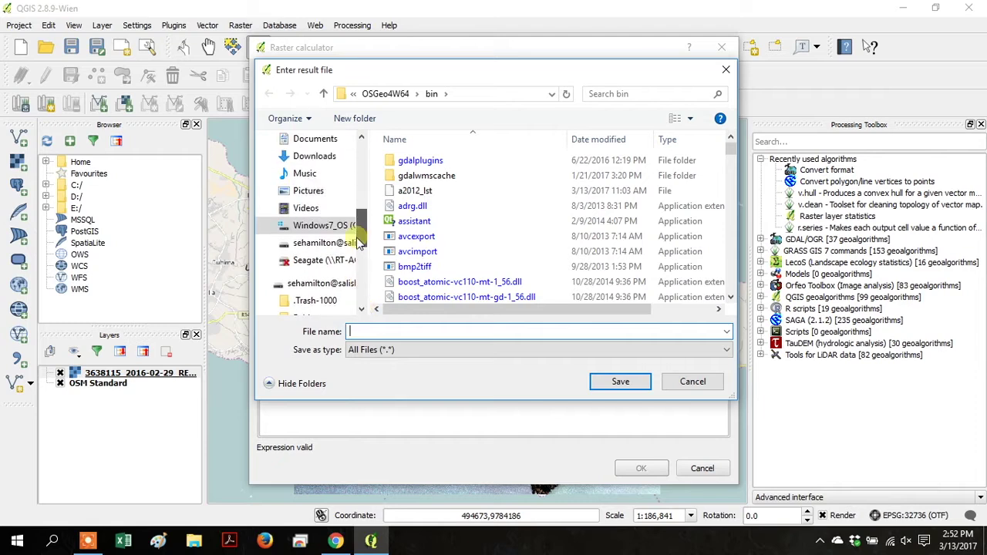
left_click(343, 227)
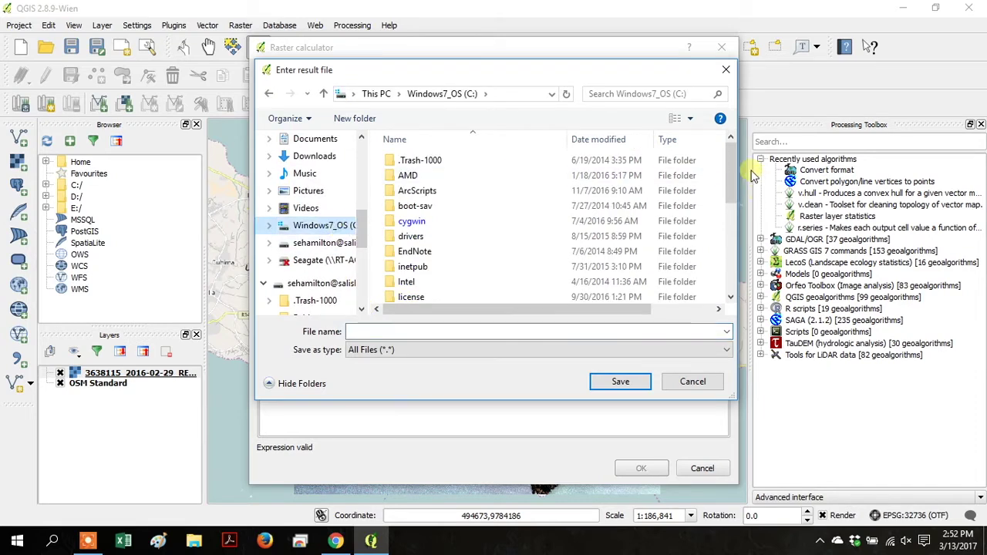
left_click_drag(731, 171, 739, 259)
double_click(482, 239)
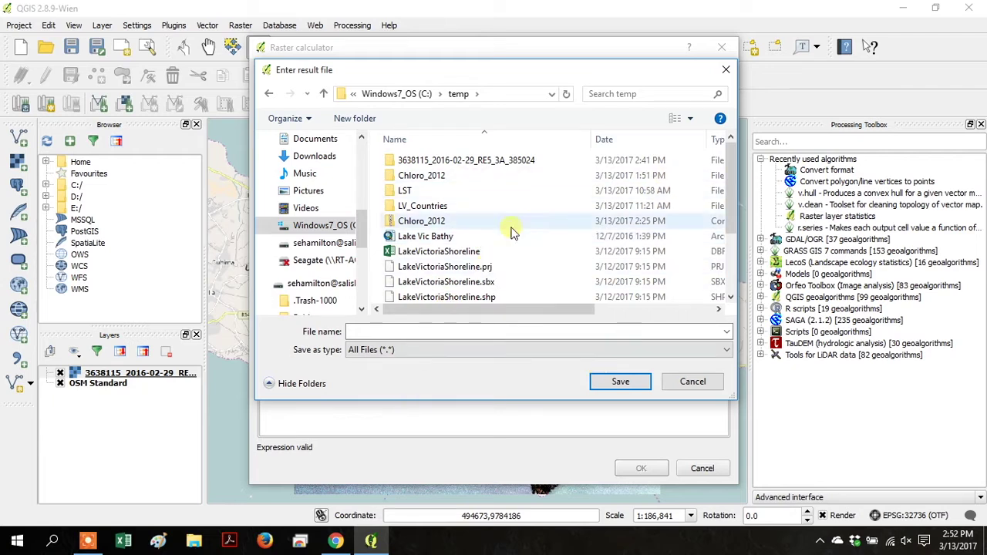
- Create a new folder named ndvi inside C:/temp and open it
right_click(550, 250)
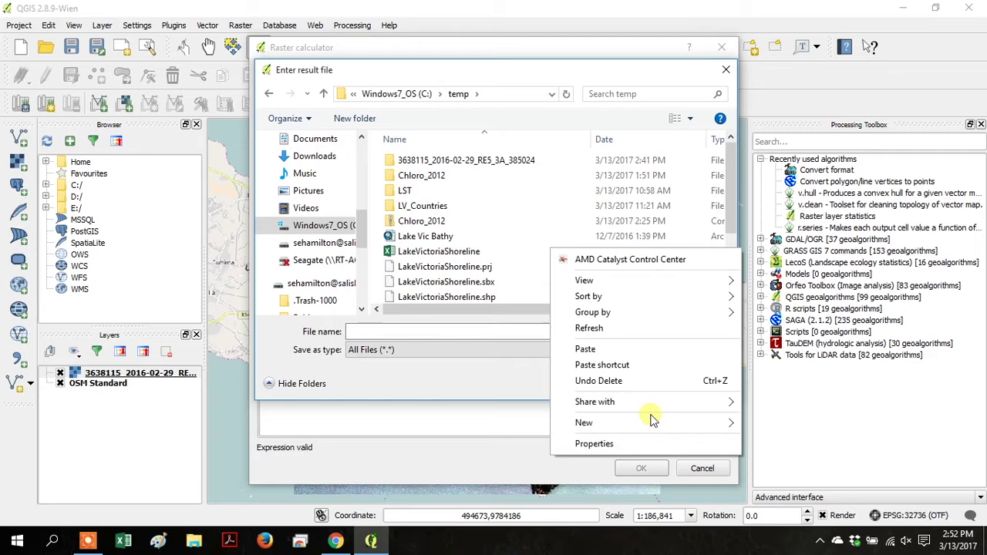
mouse_move(653, 422)
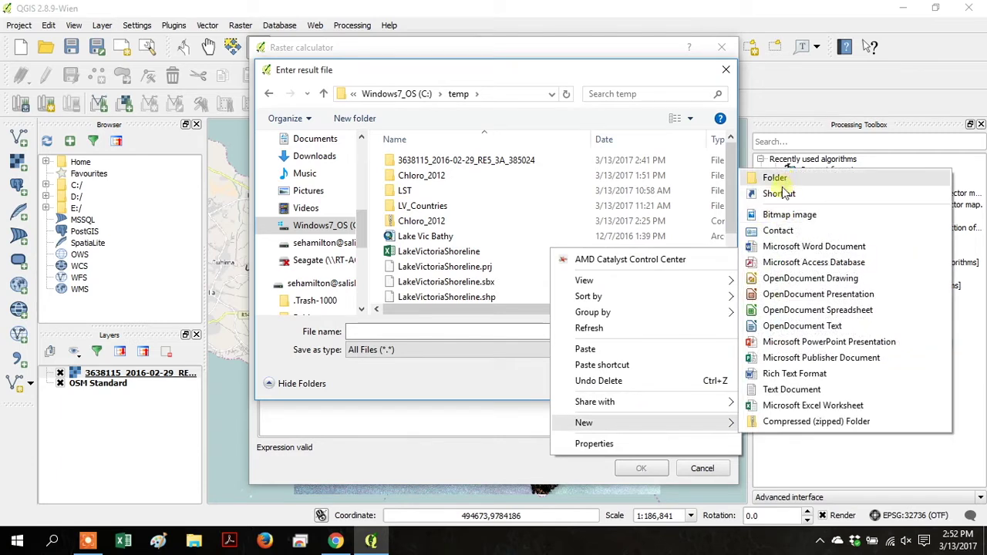
left_click(786, 186)
type("ndvi")
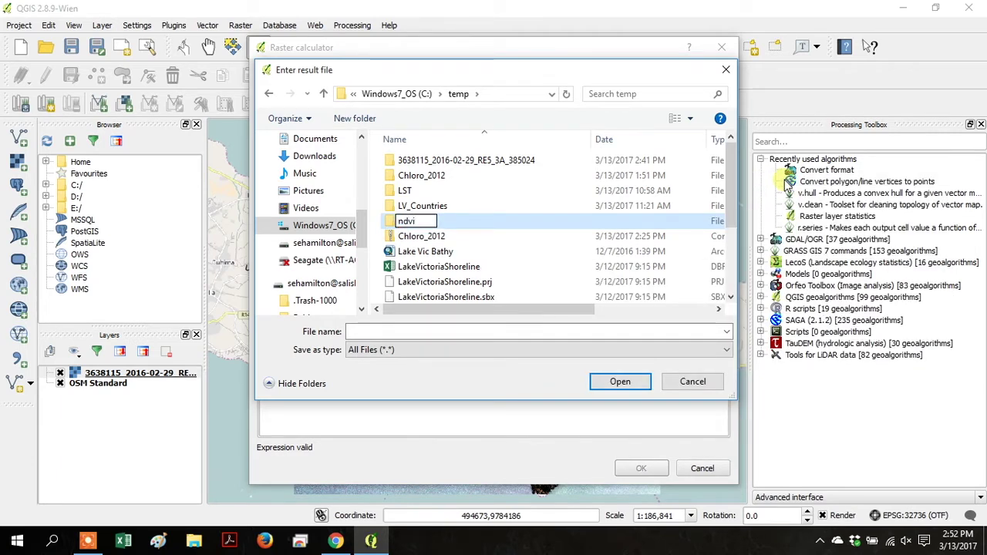
key("Return")
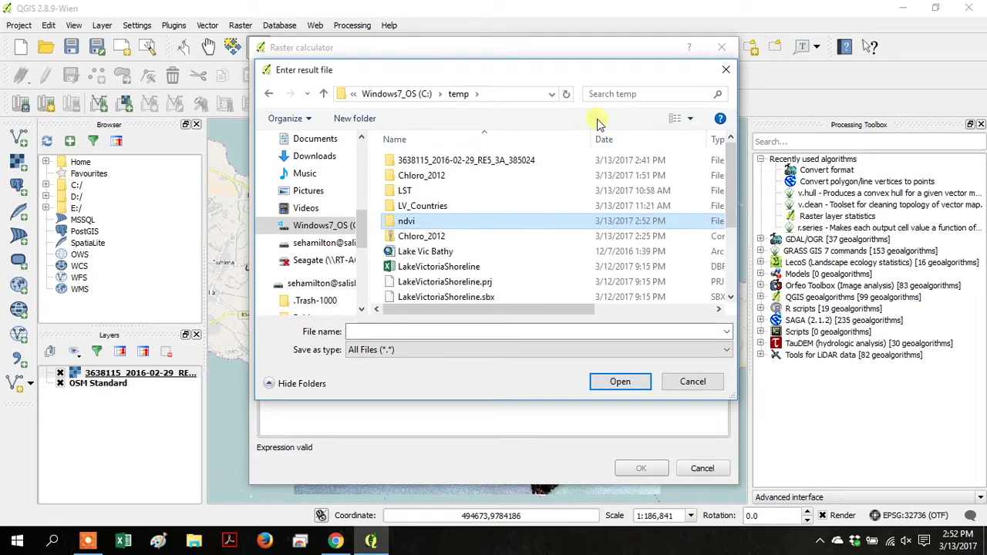
double_click(525, 222)
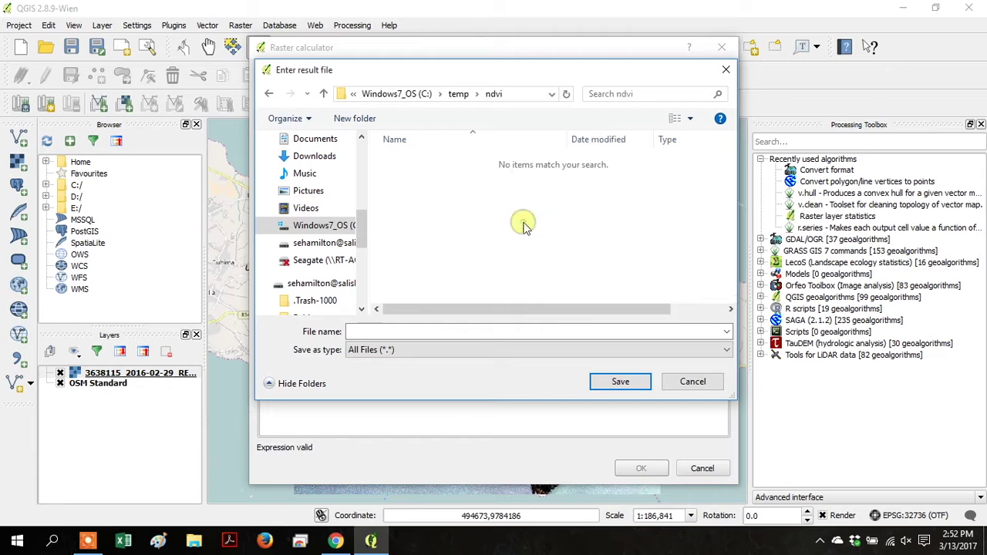
- Save the output as 'top' in the ndvi folder and run the calculation
left_click(505, 335)
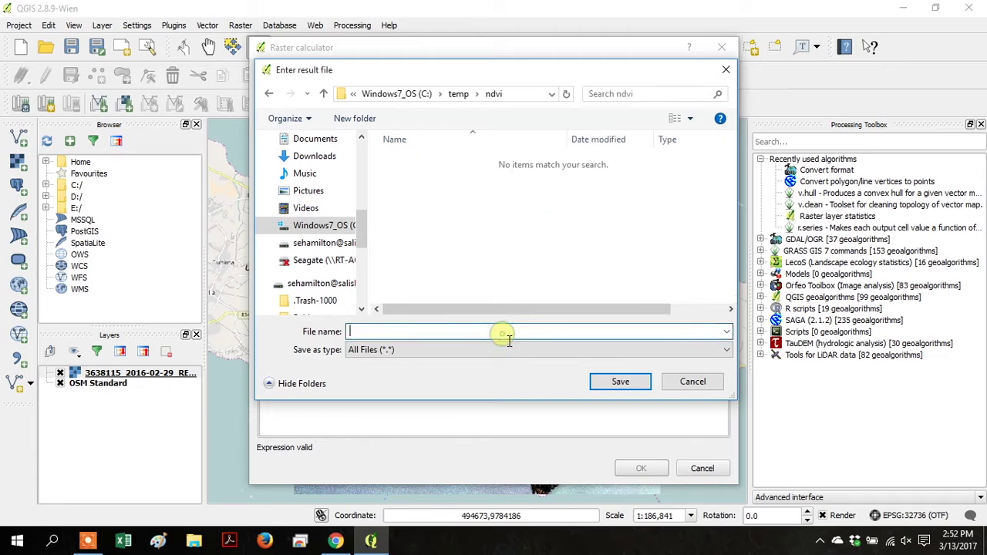
left_click(636, 382)
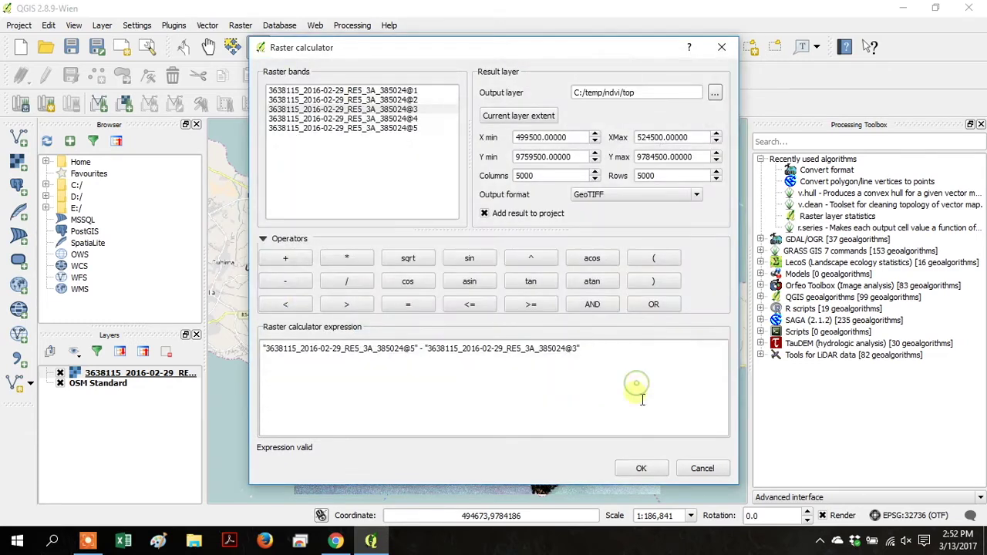
left_click(637, 468)
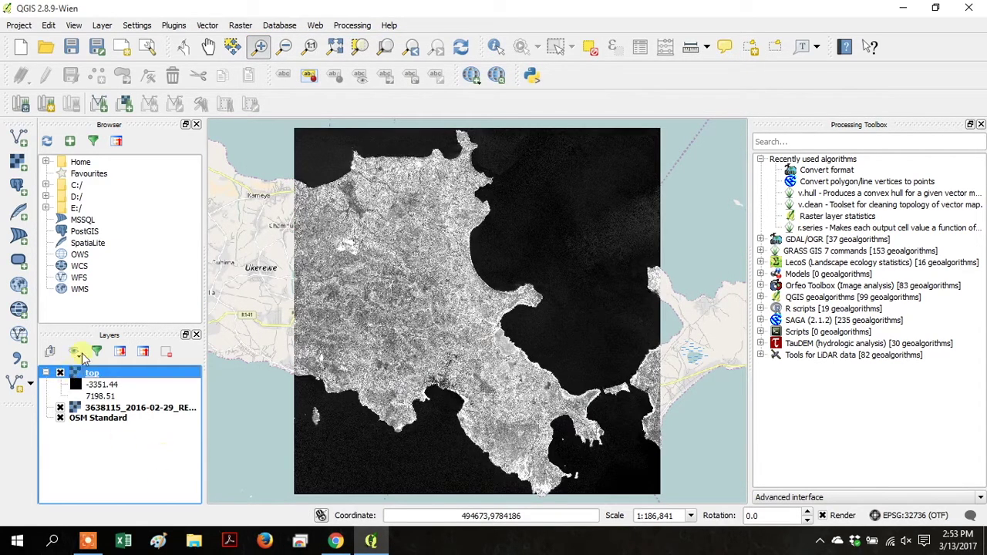
- Glance at the NDVI equation results in Chrome, then return to QGIS's Raster menu
left_click(336, 540)
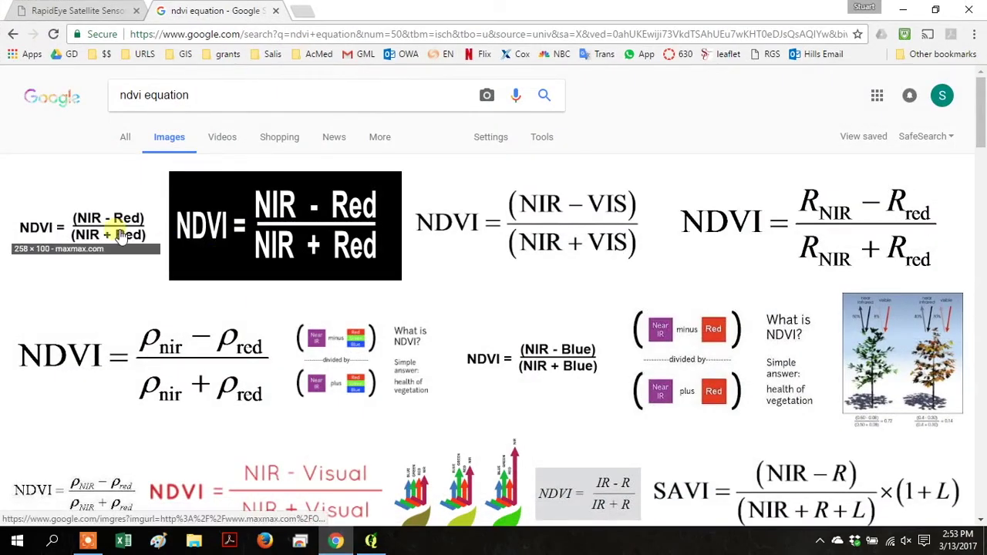
left_click(371, 540)
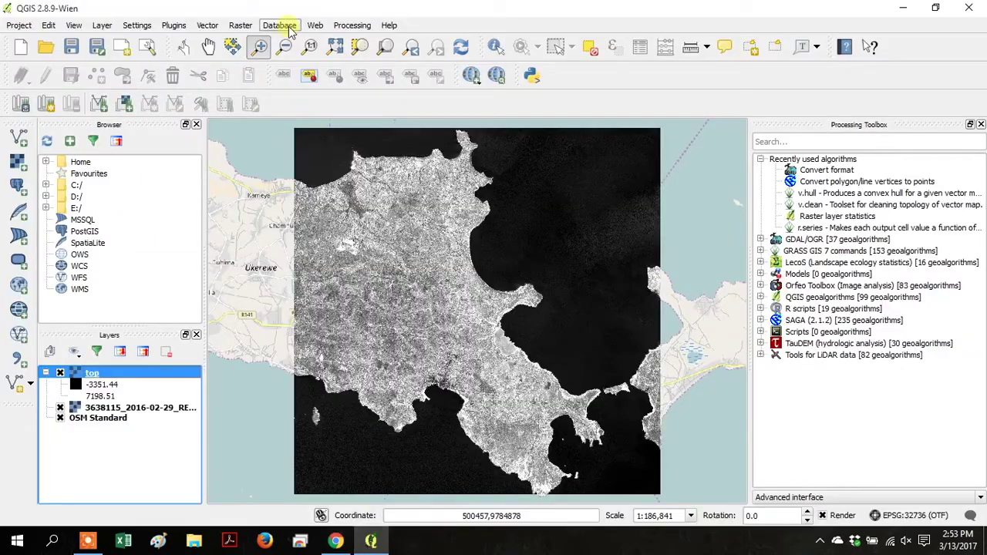
left_click(250, 26)
- Create a 'bottom' raster as band@5 plus band@3, then briefly check the NDVI equation in Chrome
left_click(261, 39)
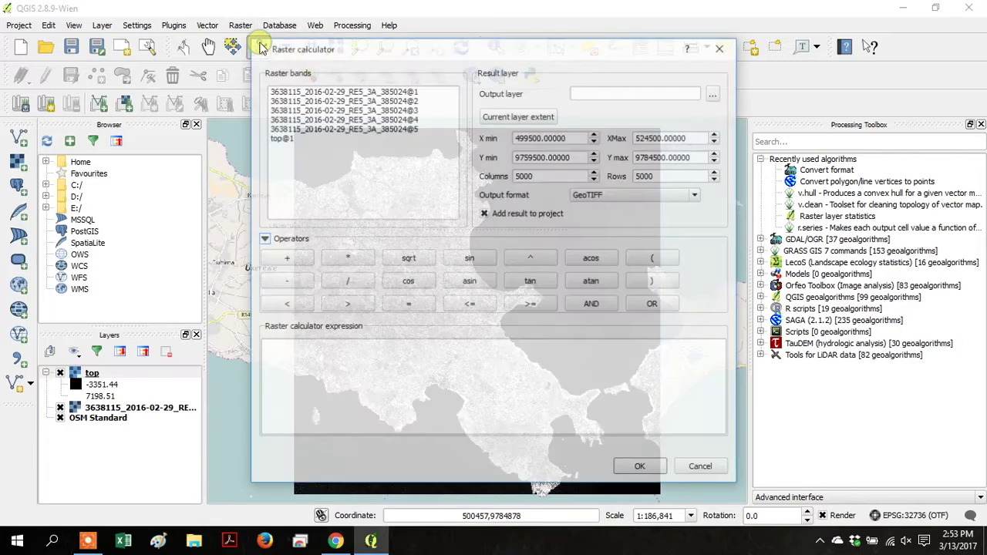
double_click(370, 128)
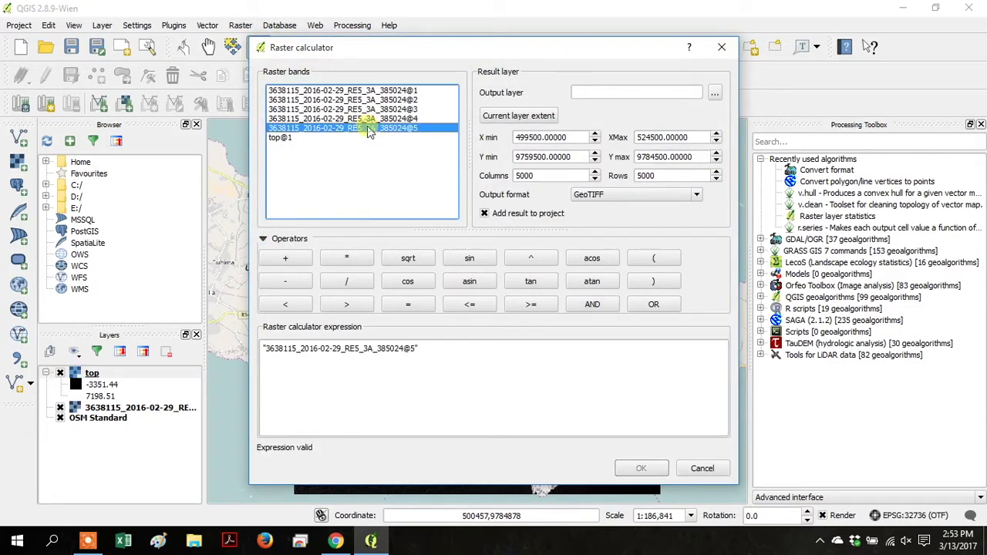
left_click(285, 258)
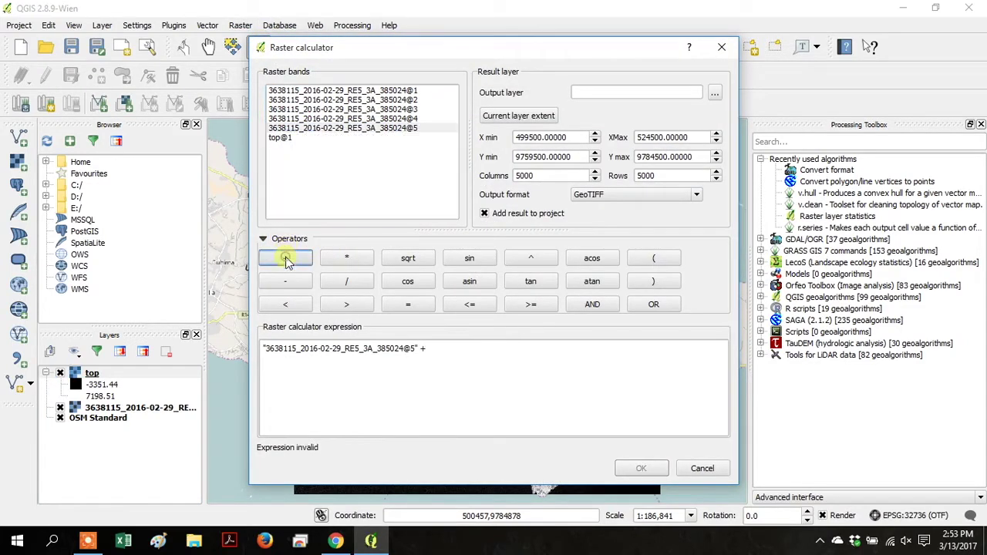
double_click(360, 110)
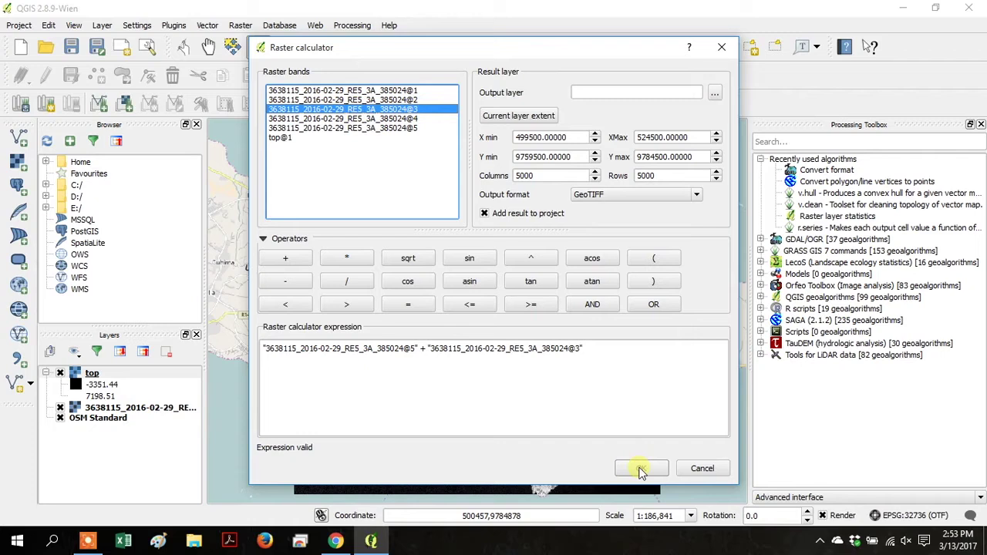
left_click(601, 93)
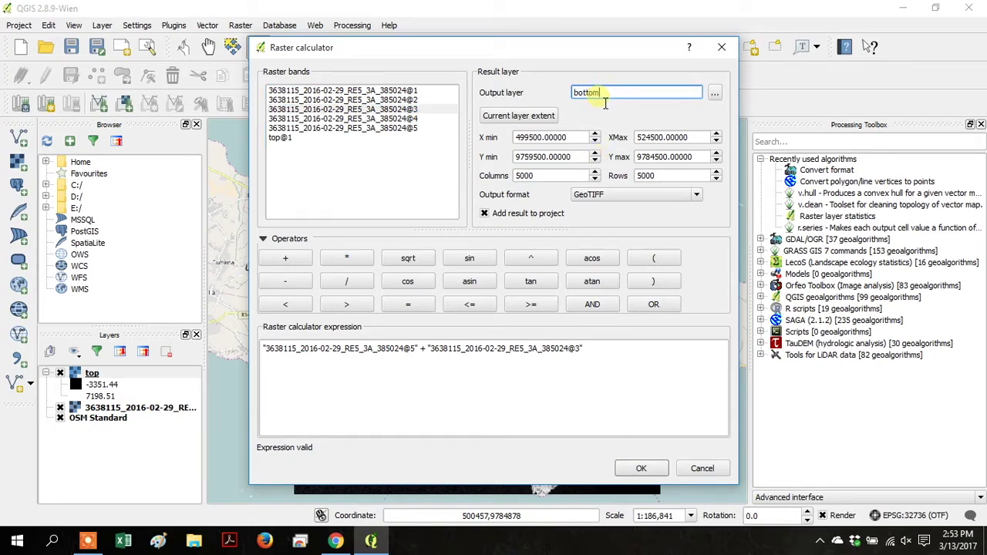
left_click(641, 469)
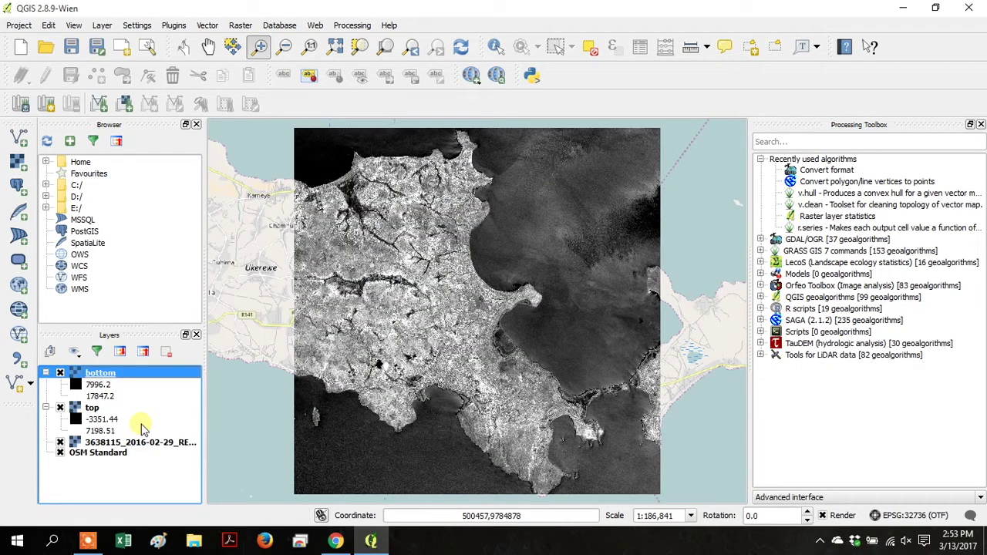
left_click(335, 541)
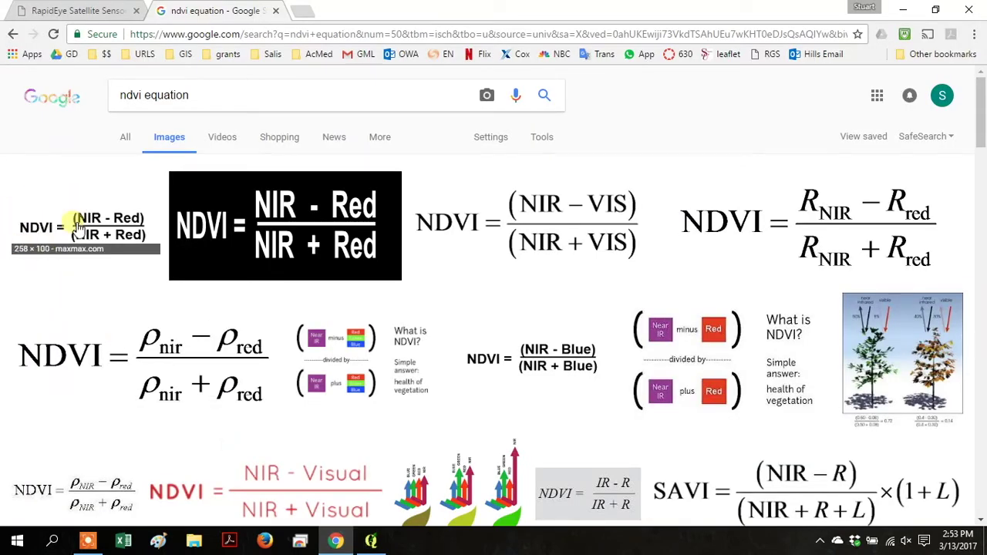
left_click(371, 541)
- Compute top@1 / bottom@1 in the Raster Calculator as a new 'NDVI' layer
left_click(240, 25)
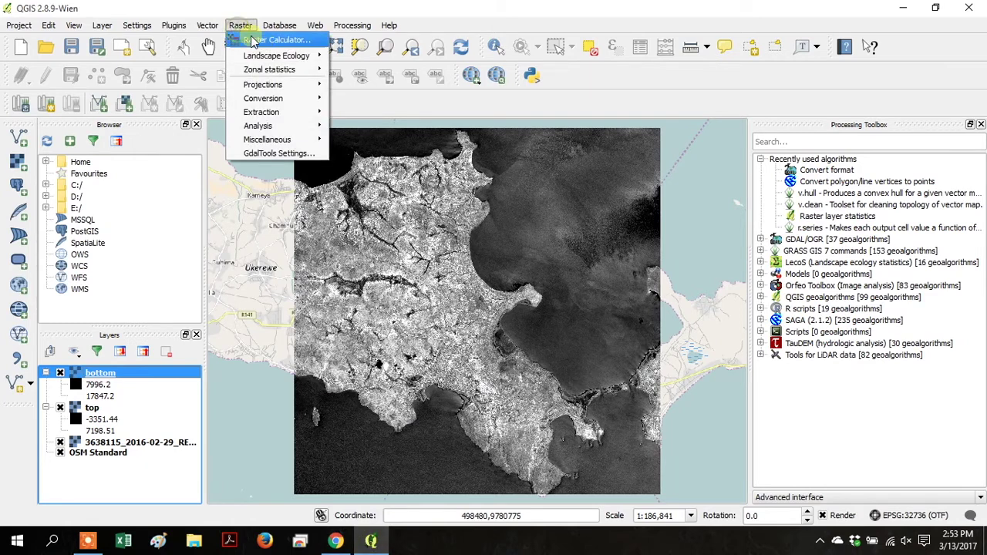
left_click(263, 38)
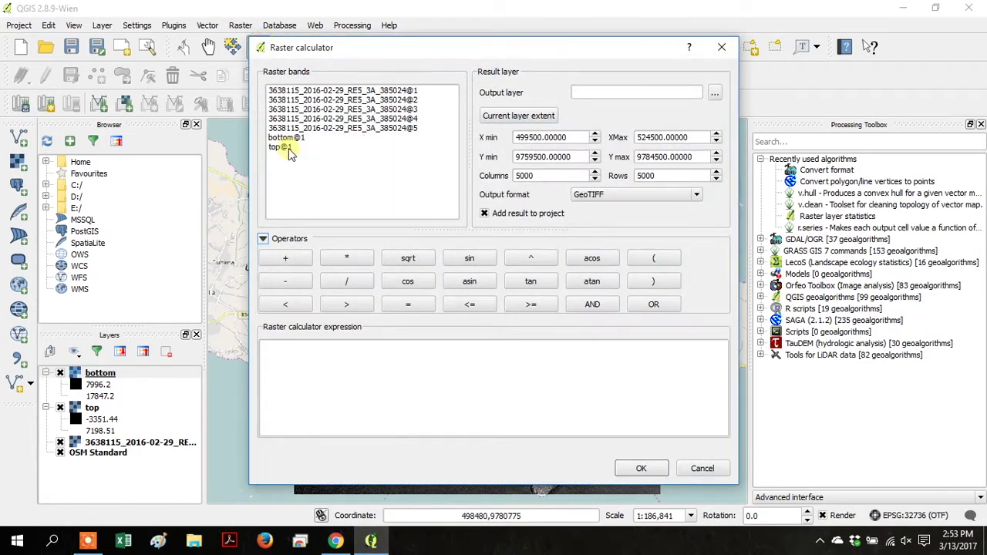
double_click(281, 147)
left_click(356, 288)
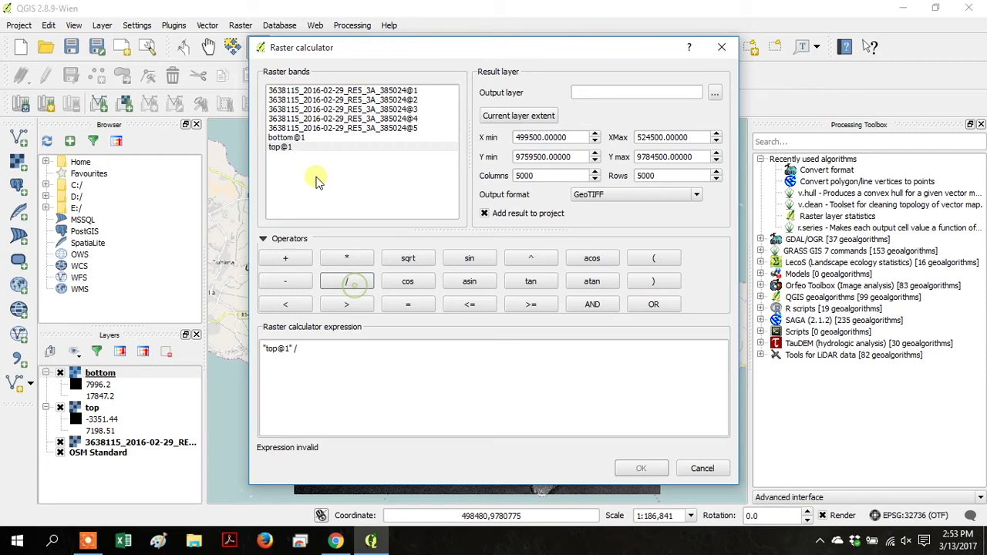
double_click(290, 140)
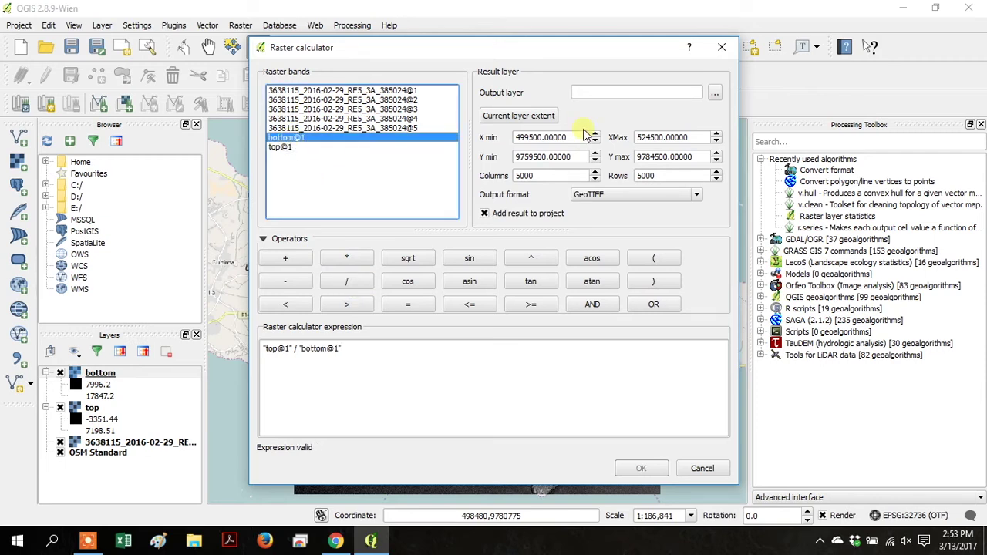
left_click(601, 93)
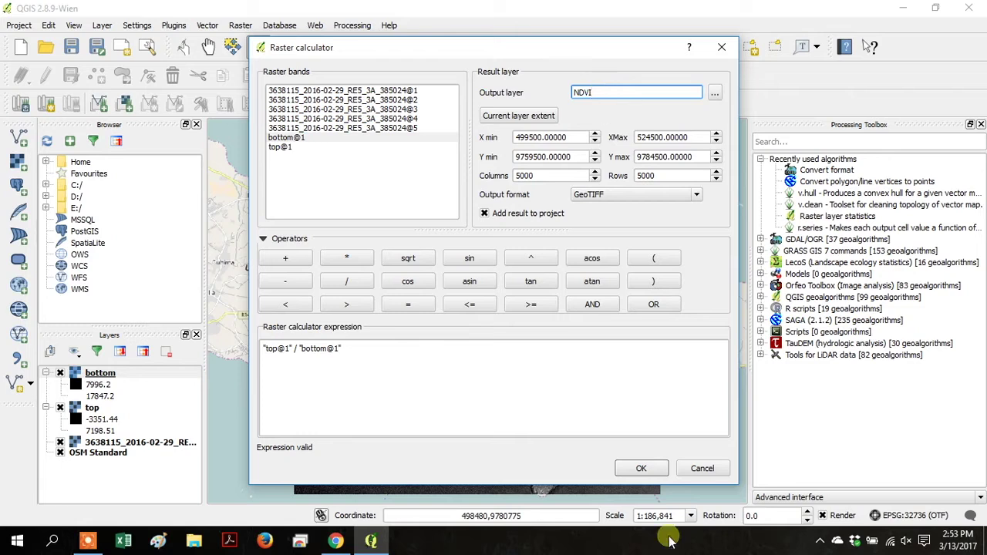
left_click(641, 470)
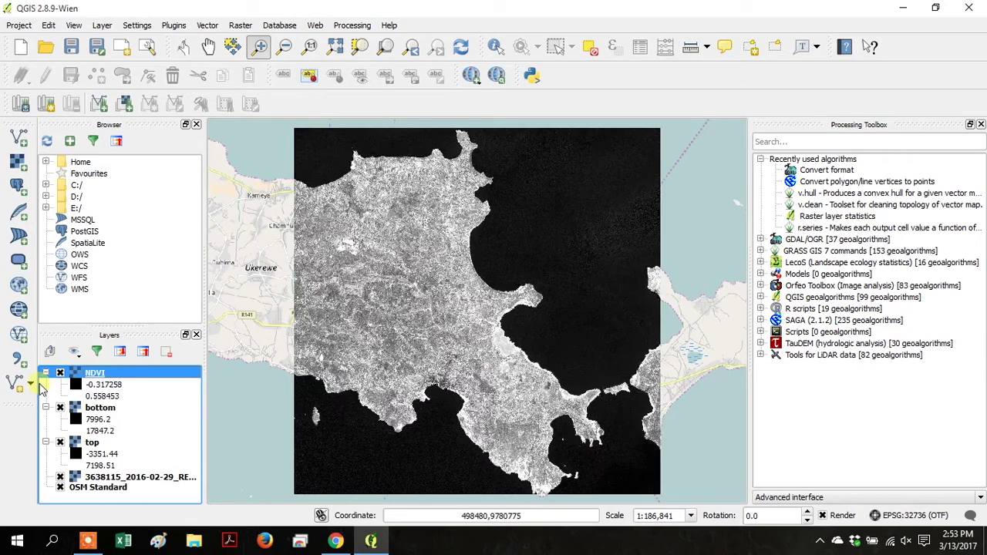
- Turn off the bottom, top and 3638115 RapidEye layers in the Layers panel
left_click(60, 407)
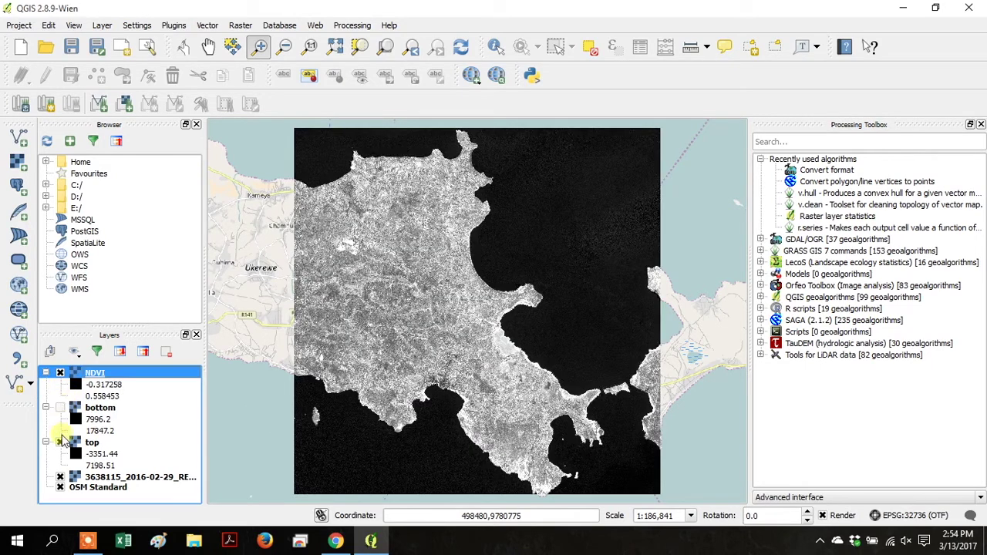
left_click(61, 444)
left_click(60, 478)
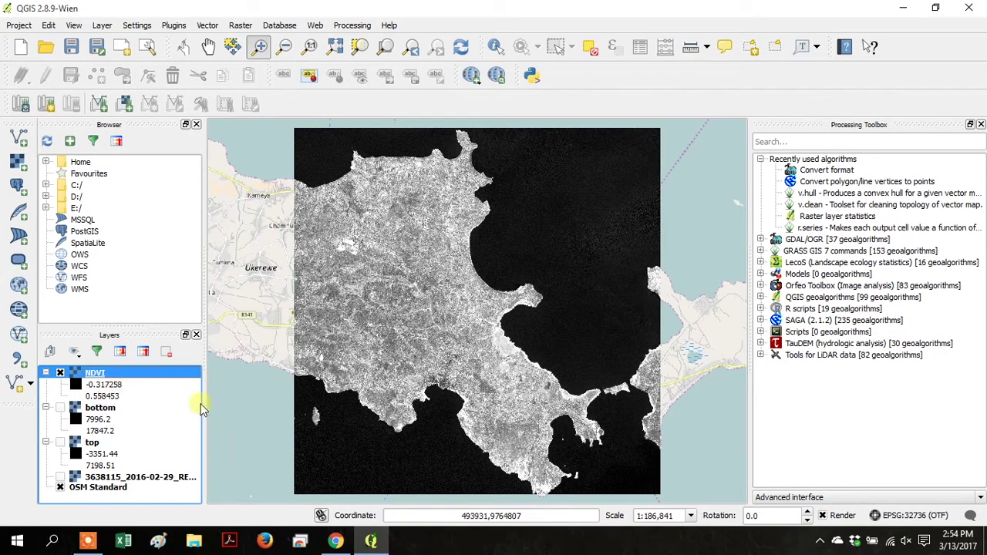
- Render NDVI as singleband pseudocolor with 10 equal-interval RdYlGn classes, apply, and close properties
right_click(99, 376)
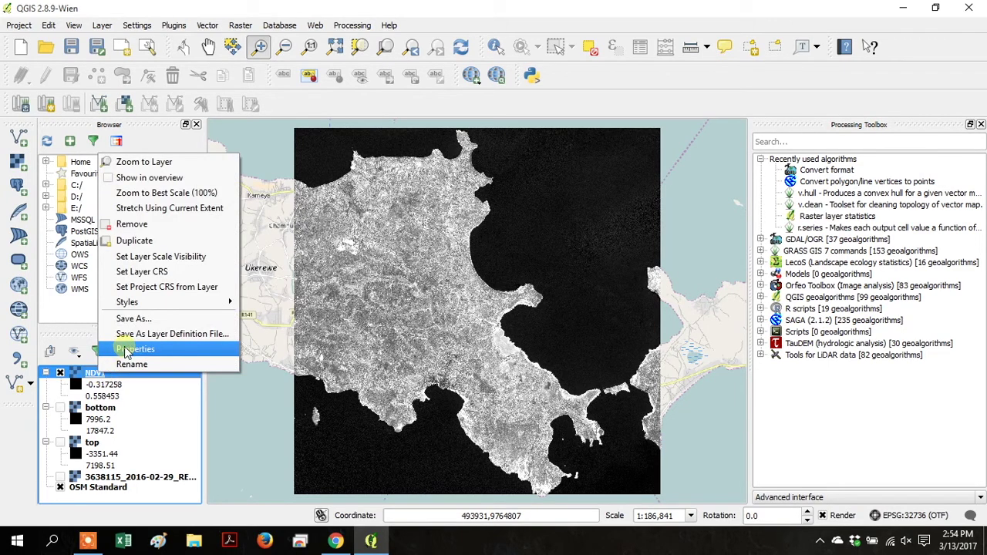
left_click(126, 348)
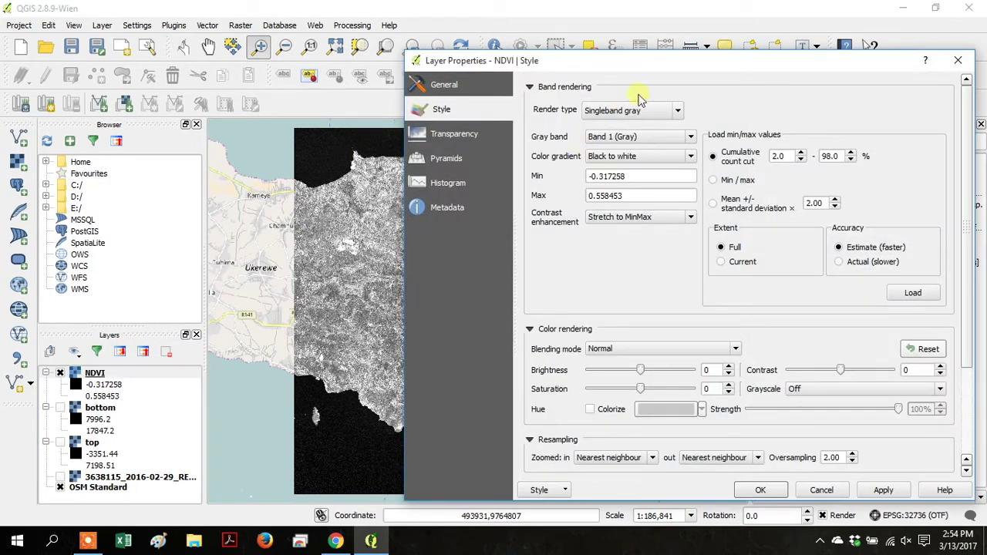
left_click(634, 110)
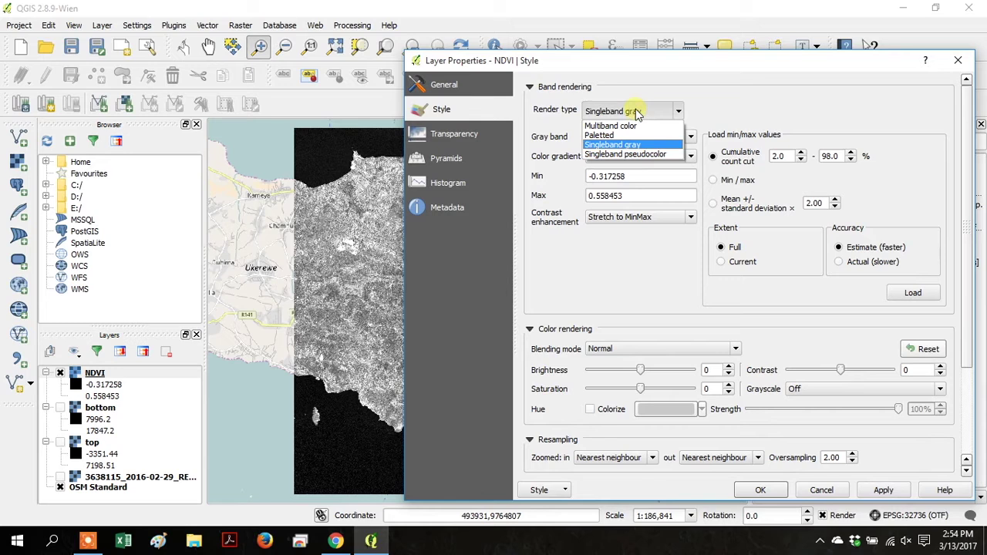
left_click(639, 154)
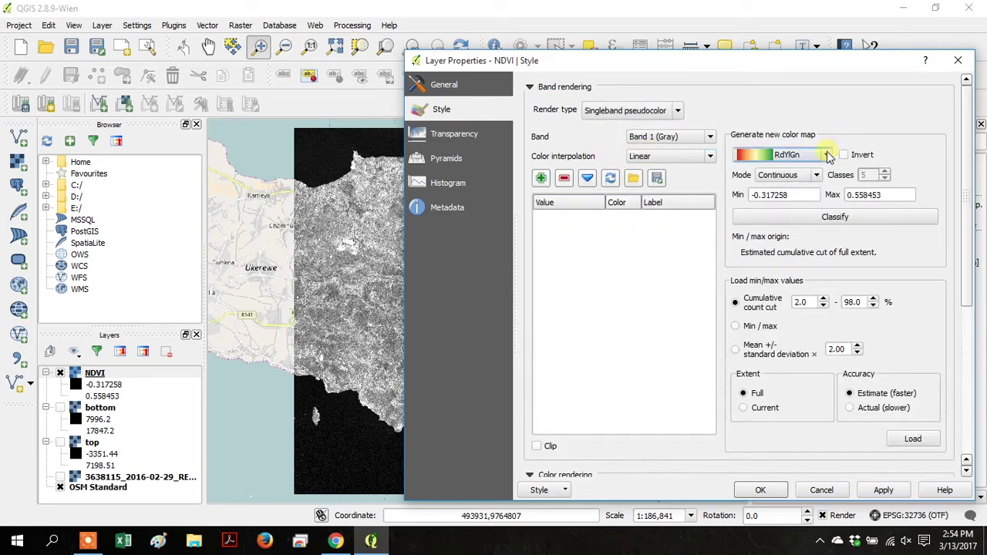
left_click(797, 176)
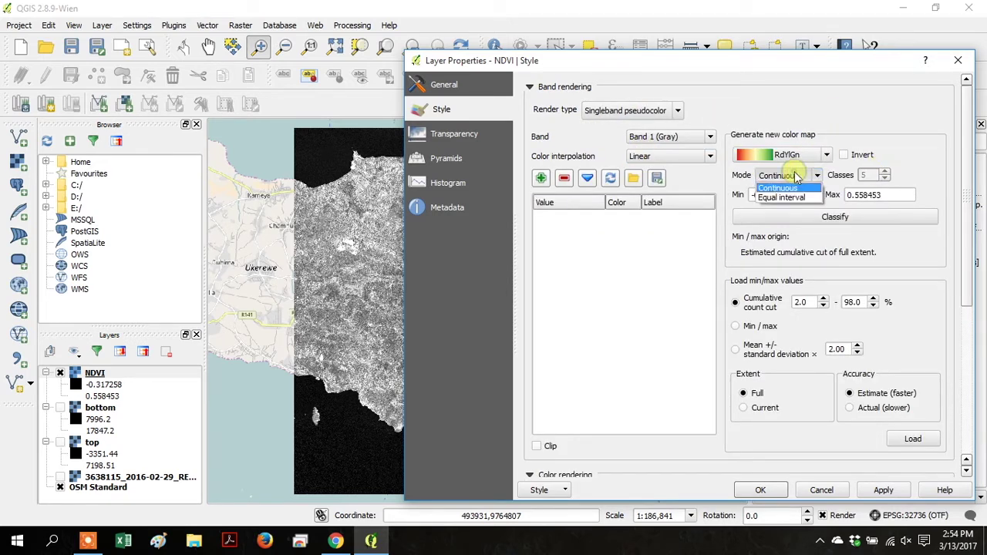
left_click(783, 194)
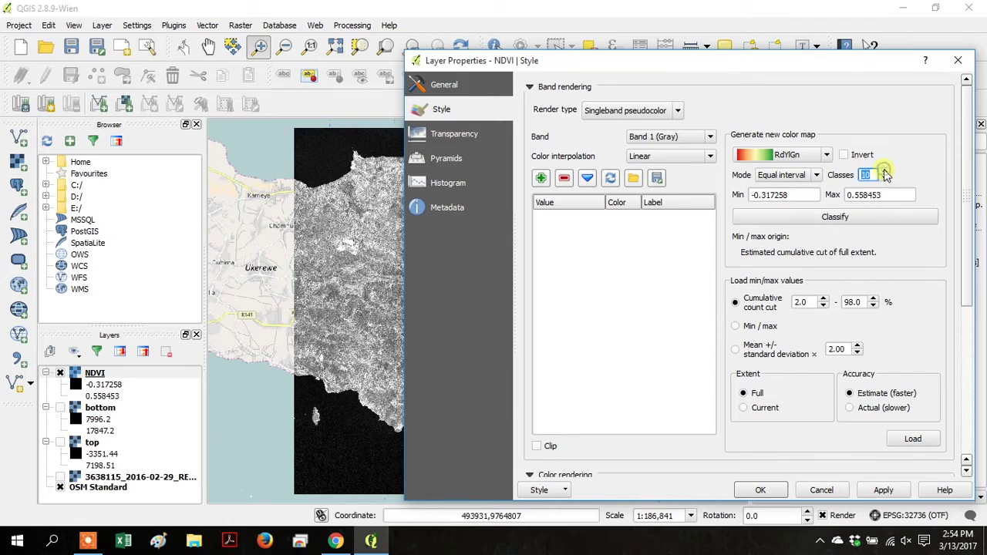
left_click(843, 219)
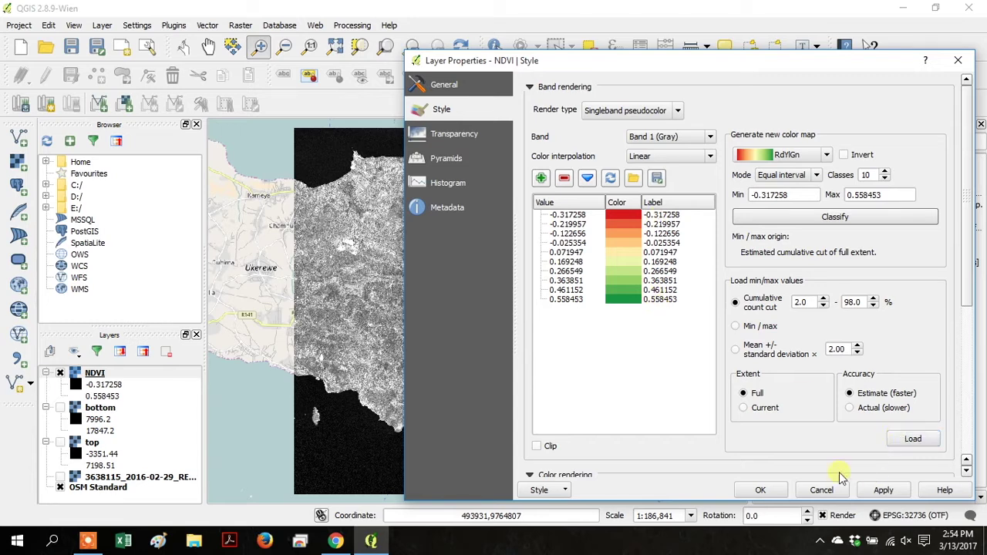
left_click(883, 490)
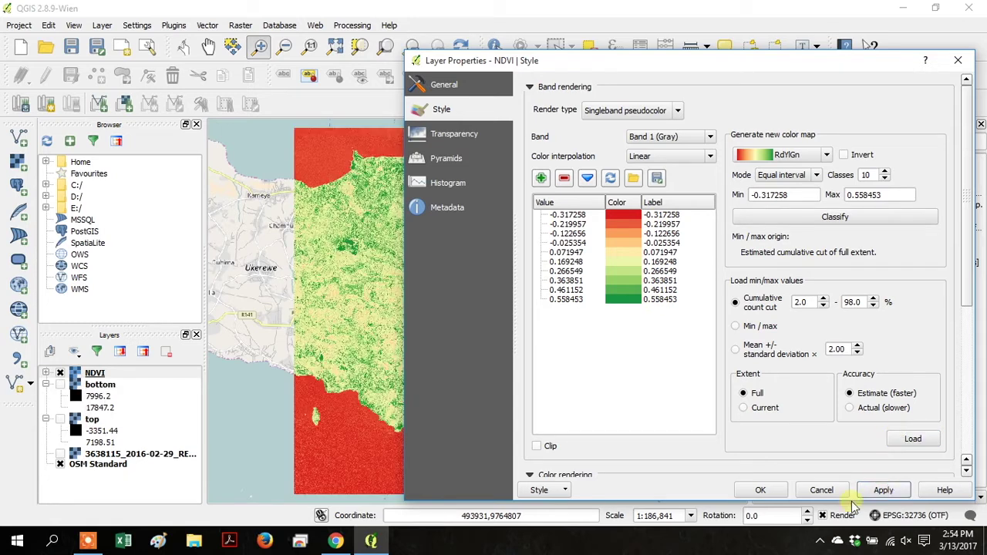
left_click(761, 491)
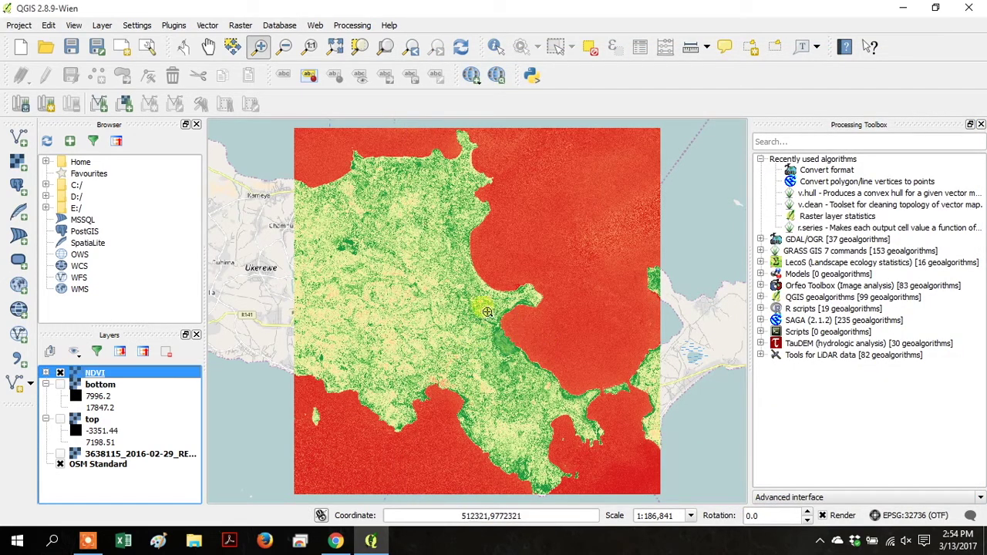
- Zoom into the bay coastline, hide OSM Standard and show the 3638115 satellite image
left_click_drag(472, 297, 549, 385)
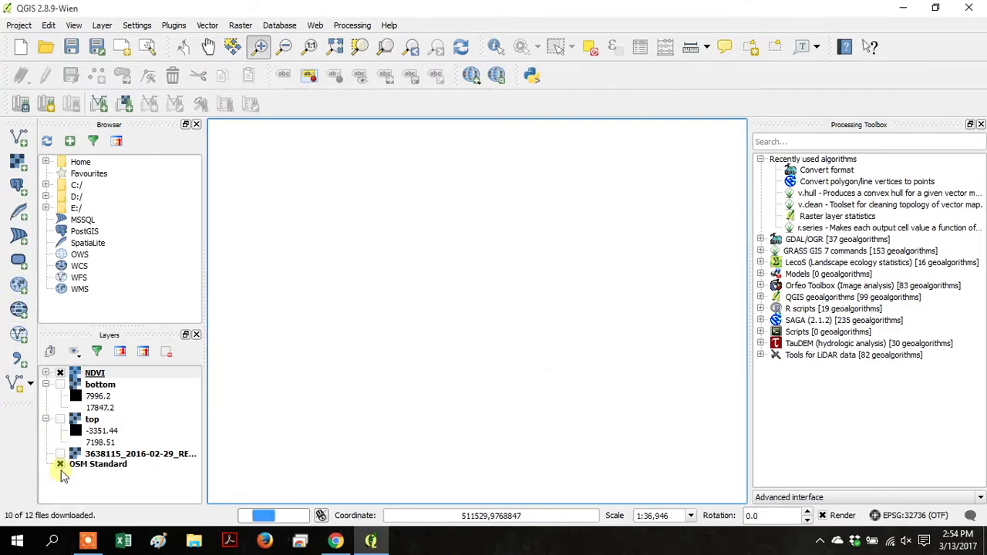
left_click(60, 463)
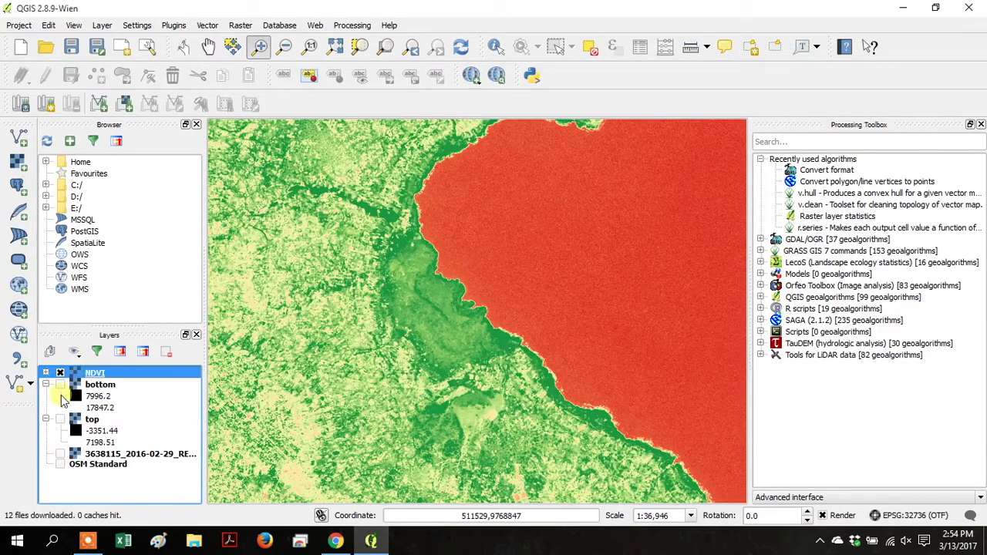
left_click(61, 454)
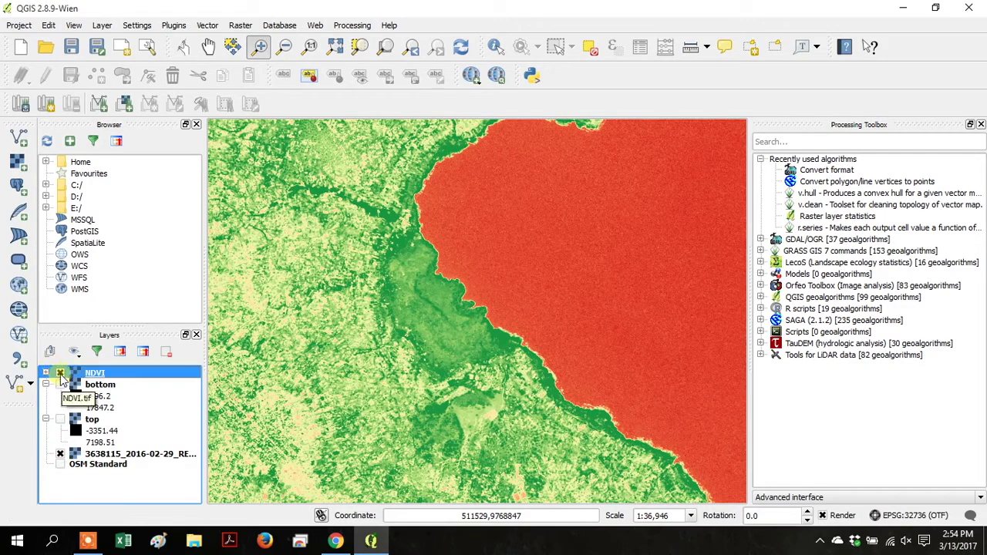
- Toggle the NDVI layer on and off against the 3638115 image, leaving NDVI hidden
left_click(61, 373)
left_click(60, 373)
left_click(60, 373)
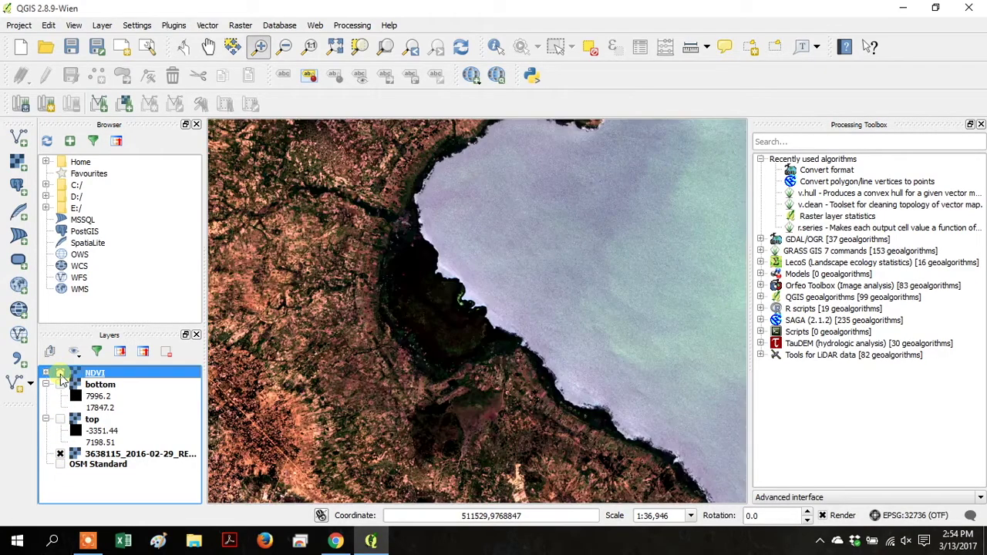
left_click(60, 373)
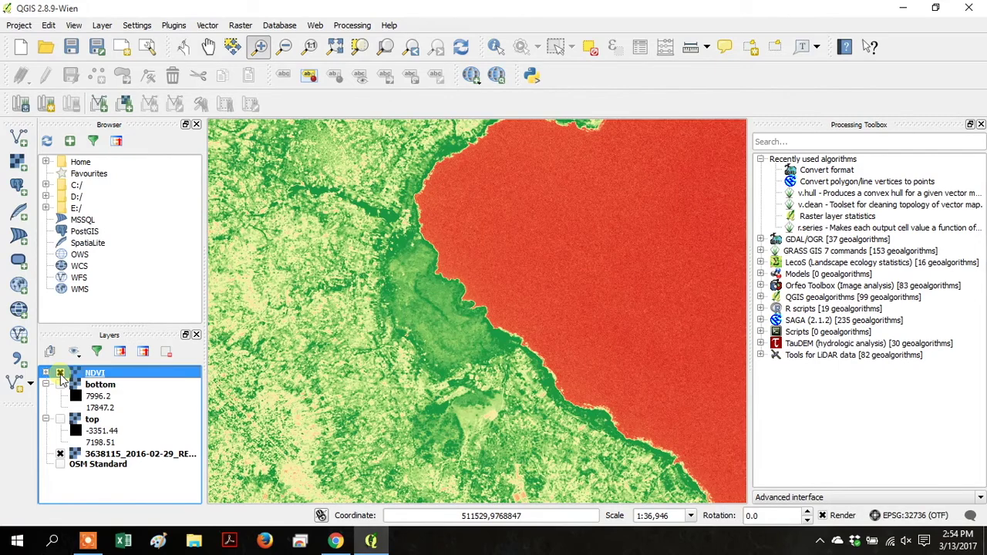
left_click(60, 374)
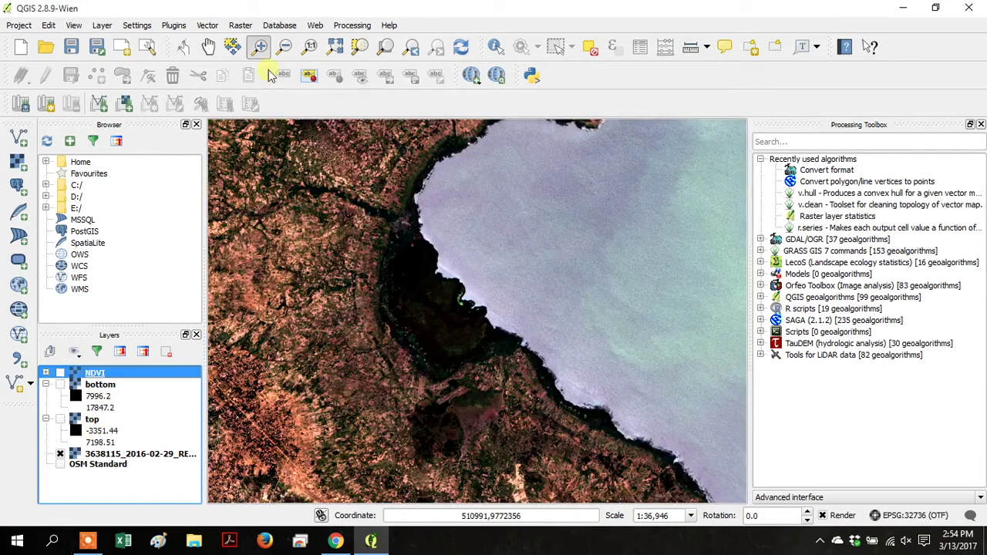
- Add a Bing Aerial basemap via the OpenLayers plugin and place it beneath the NDVI layer
left_click(314, 26)
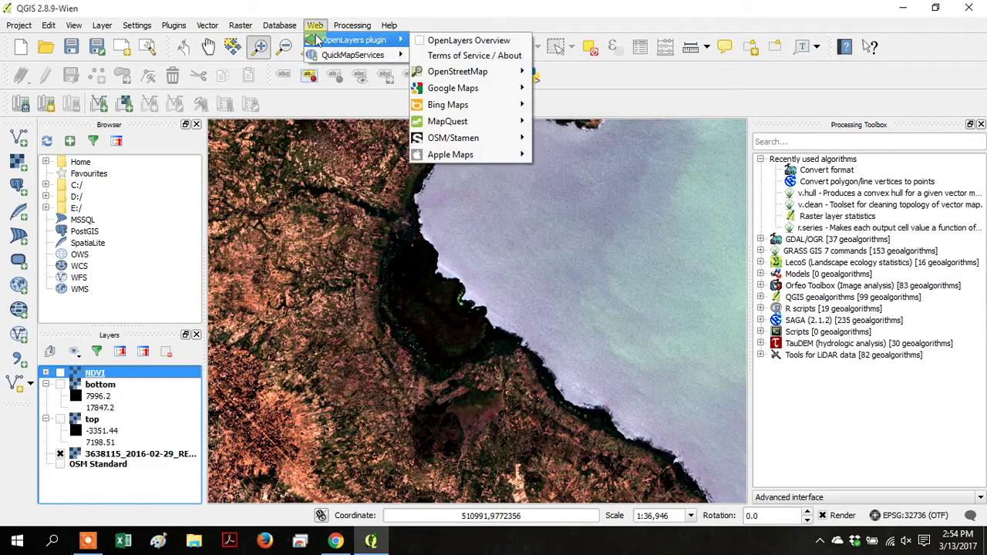
mouse_move(355, 55)
mouse_move(440, 108)
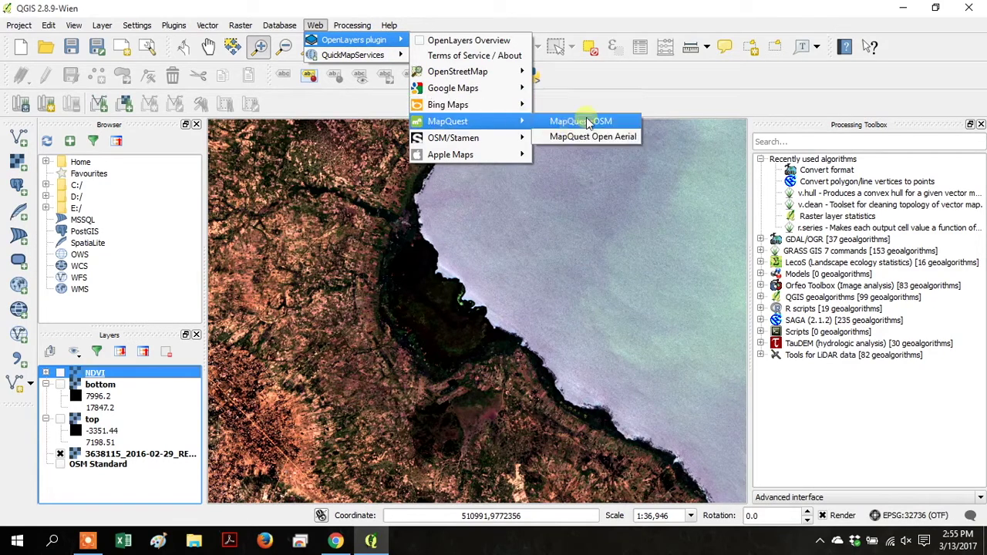
mouse_move(516, 105)
left_click(563, 121)
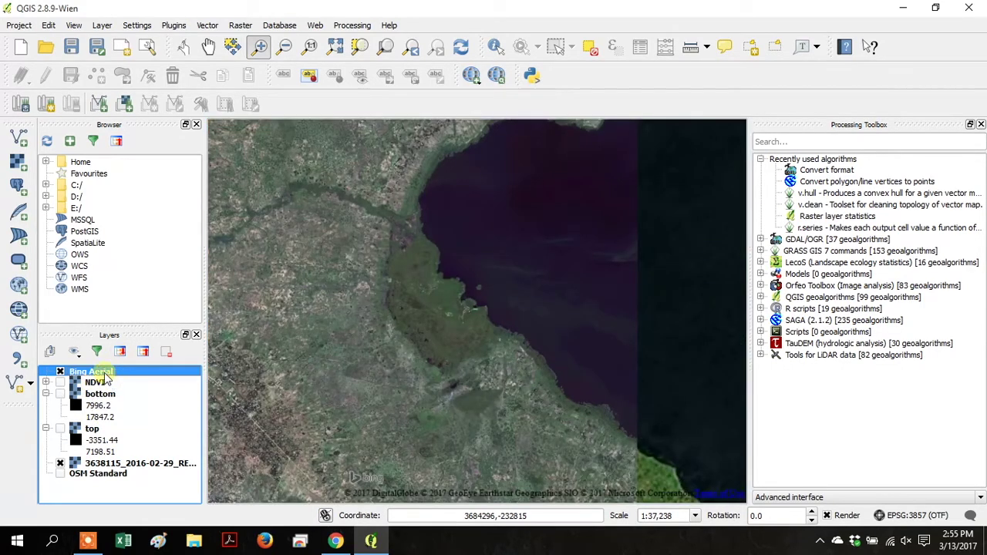
left_click_drag(105, 375, 108, 395)
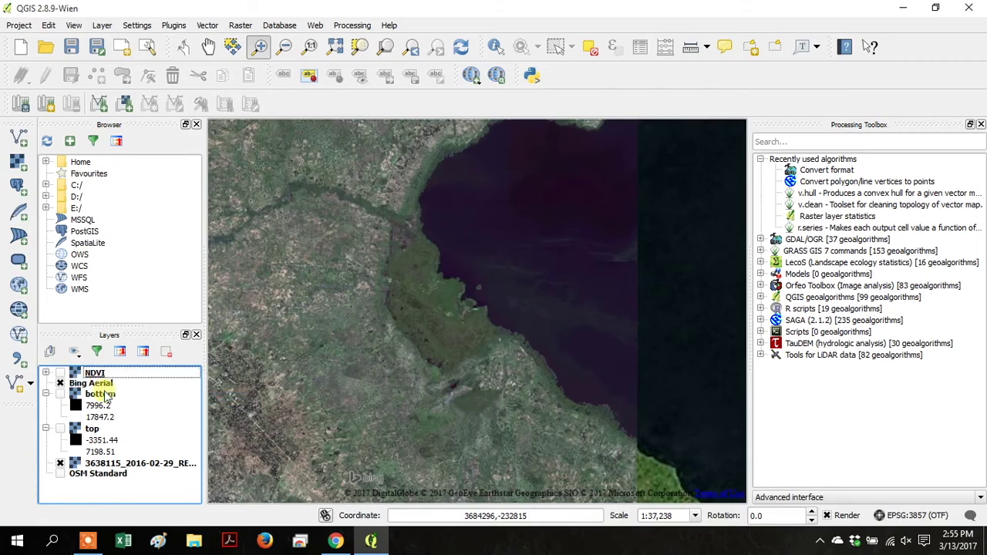
- Compare NDVI with the Bing aerial imagery by toggling it, ending with NDVI shown
left_click(60, 373)
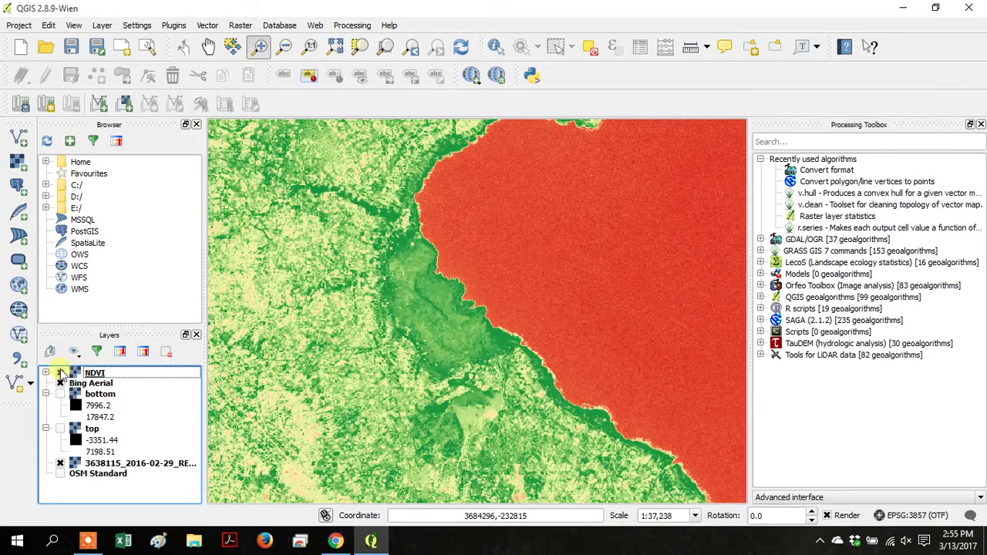
left_click(60, 372)
left_click(60, 372)
left_click(60, 373)
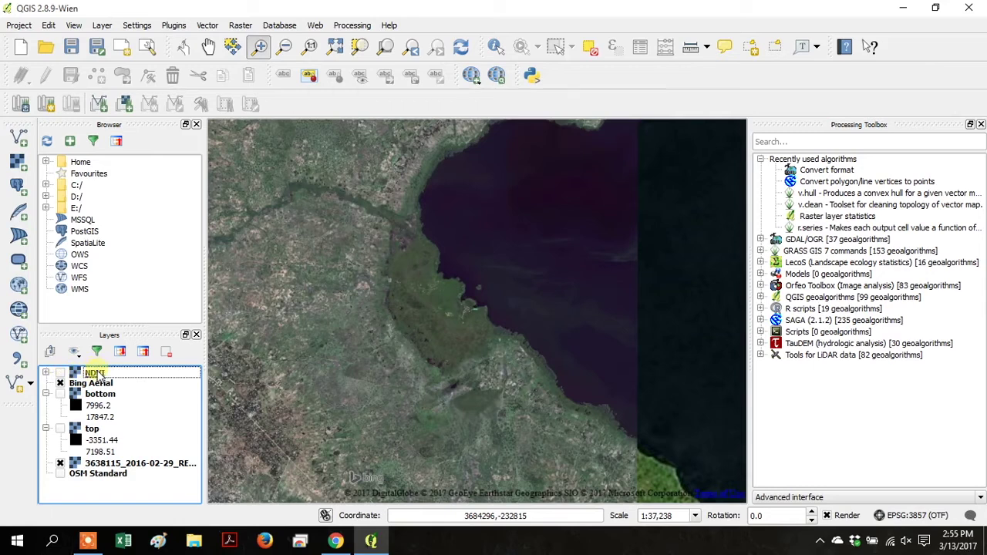
right_click(98, 374)
left_click(60, 373)
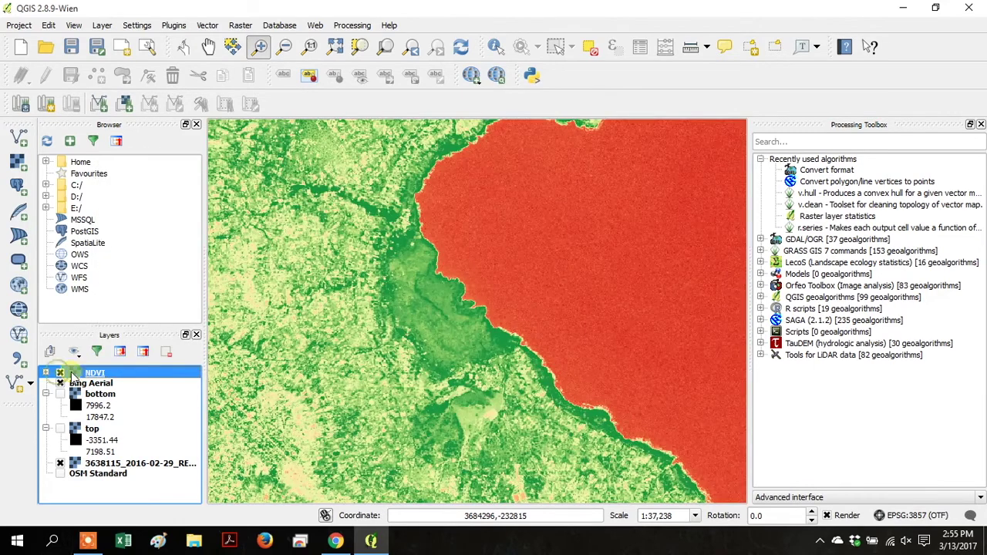
left_click(91, 375)
- Zoom to the full NDVI extent, hide NDVI, Bing Aerial and 3638115, and show OSM Standard
right_click(90, 375)
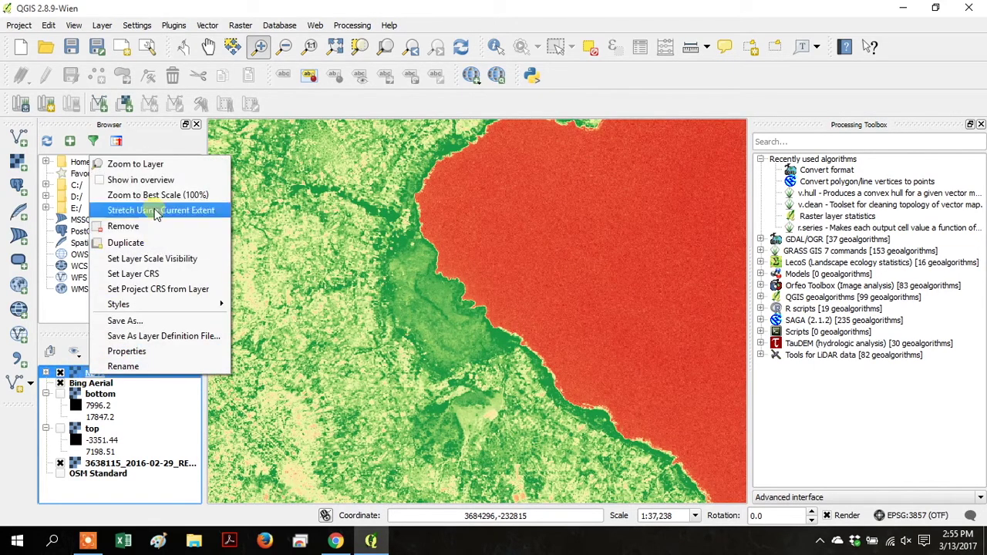
left_click(149, 172)
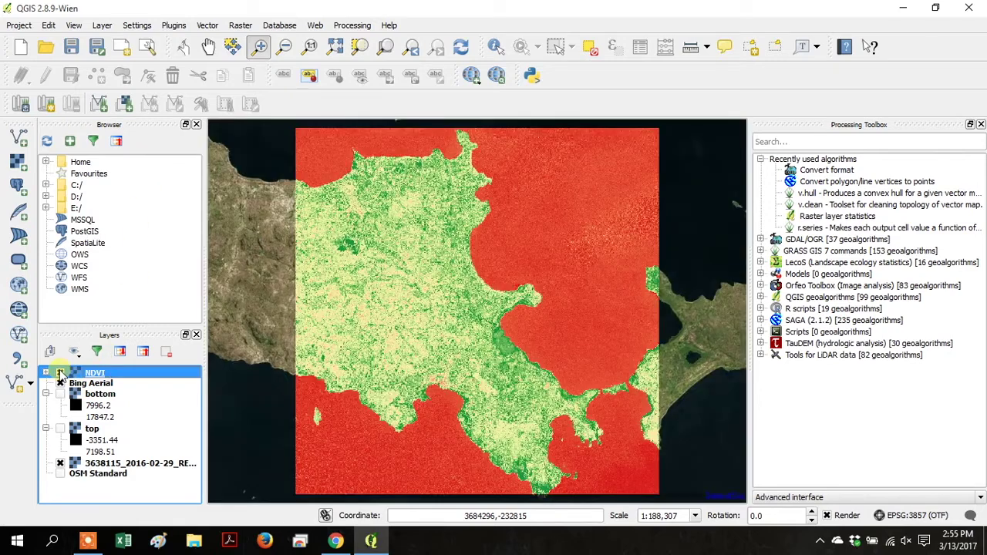
left_click(61, 373)
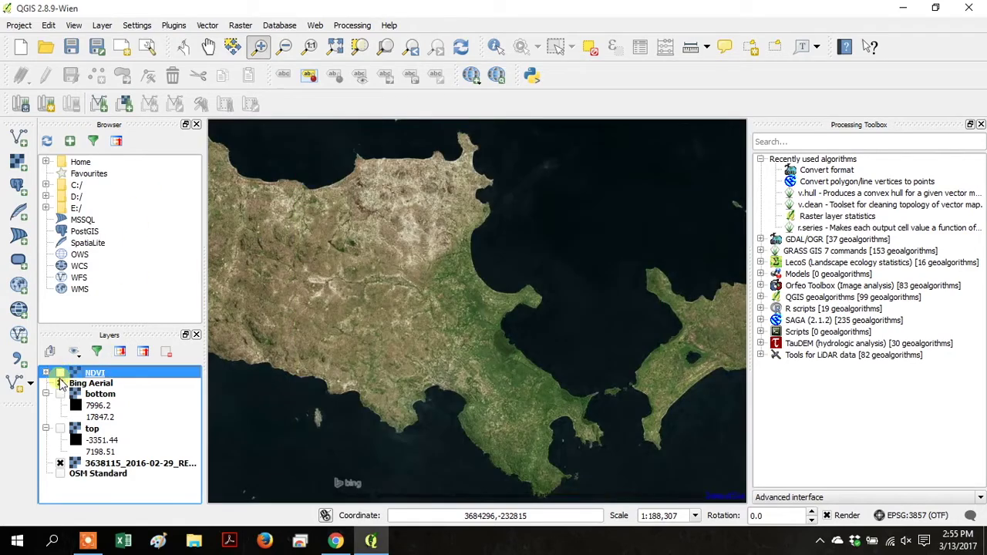
left_click(60, 384)
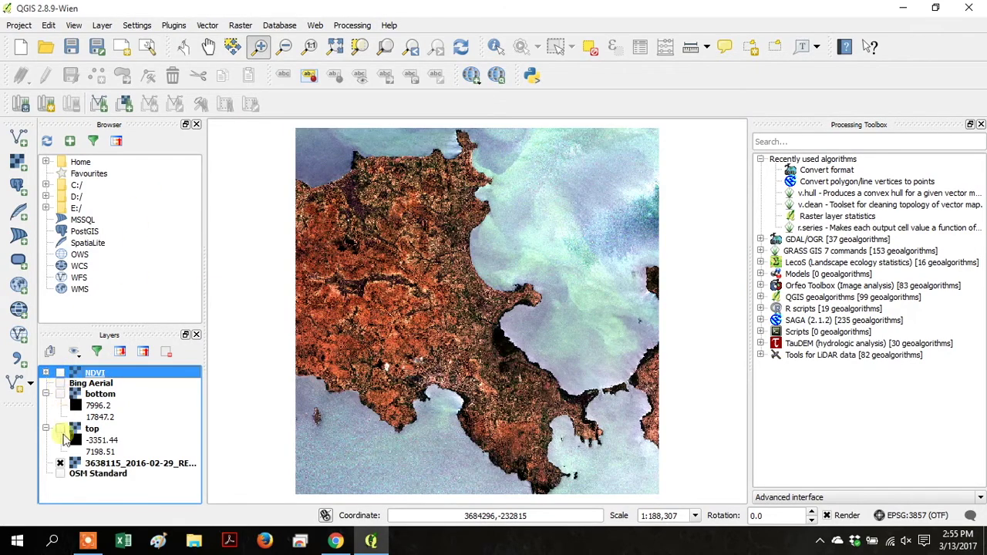
left_click(60, 463)
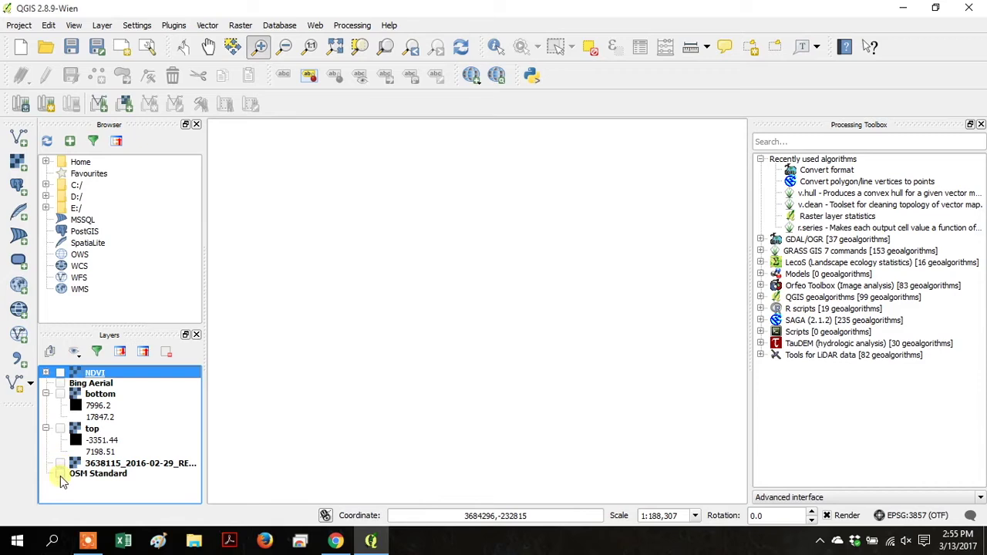
left_click(61, 475)
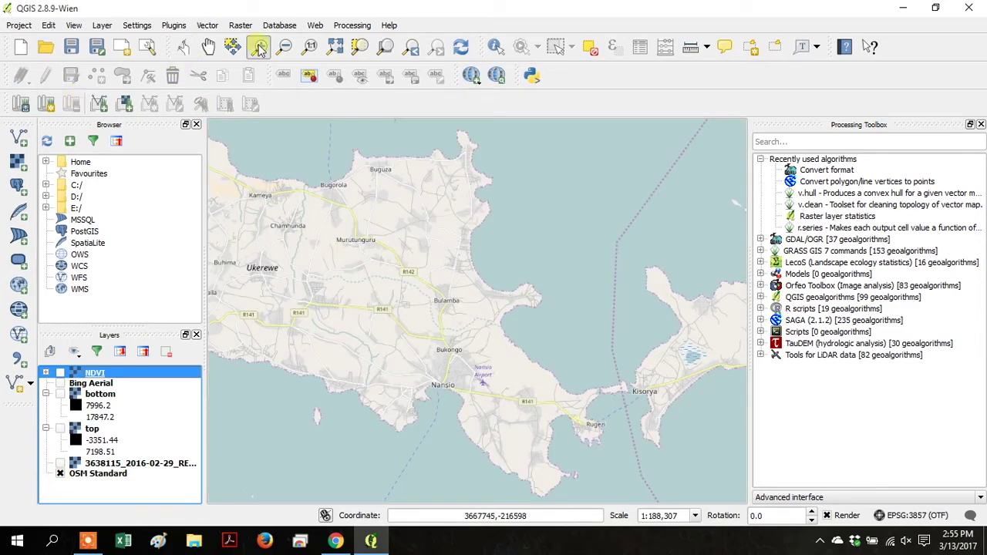
- Zoom in closely around Bukongo and expand the NDVI layer's colour legend
left_click(458, 345)
left_click_drag(436, 349, 495, 388)
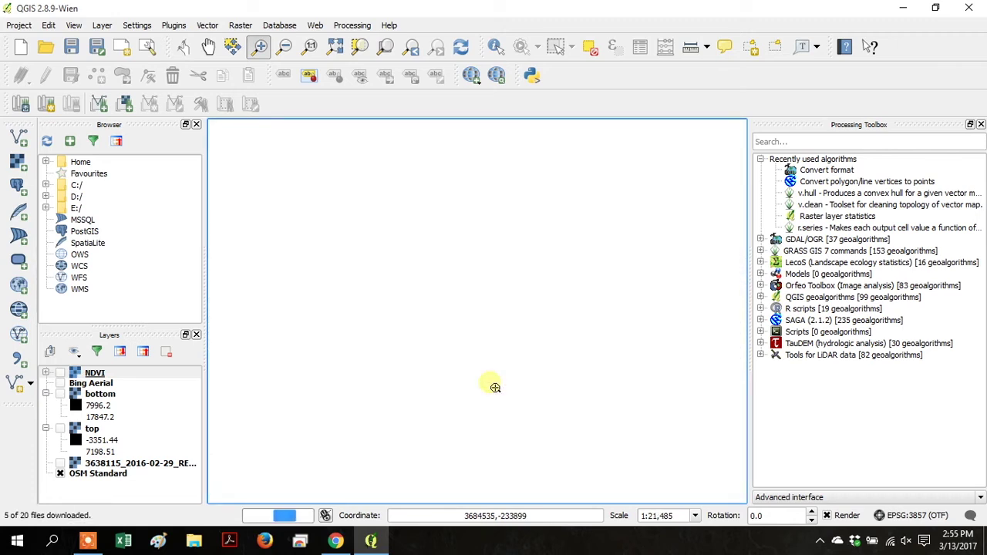
left_click(46, 373)
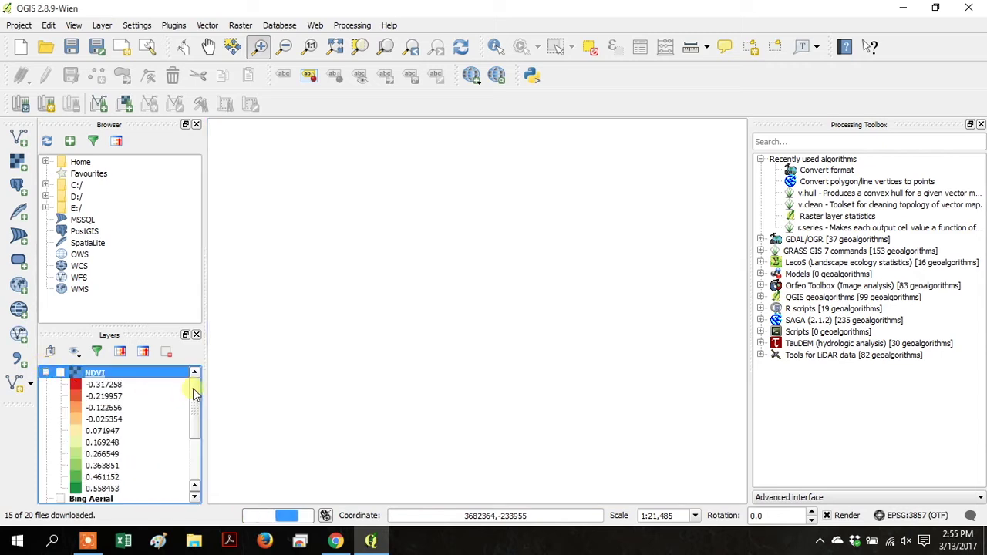
left_click_drag(194, 393, 198, 450)
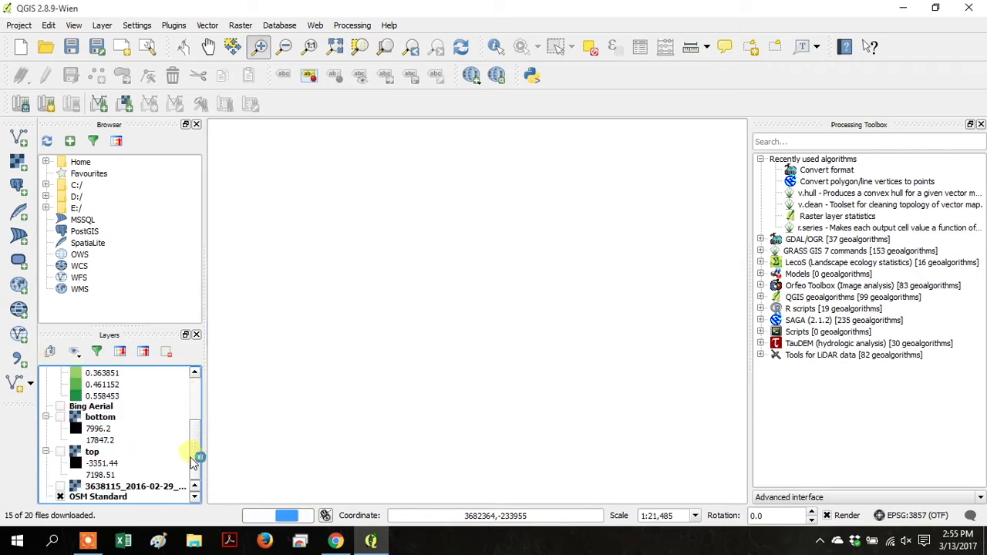
- Turn on Bing Aerial and display the NDVI raster over it
left_click(61, 408)
left_click(61, 408)
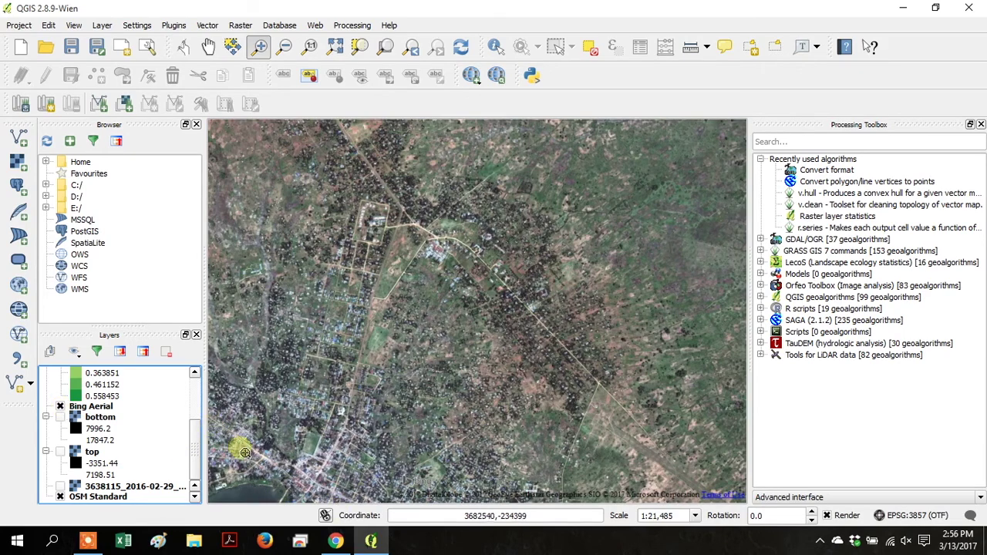
left_click_drag(191, 461, 187, 408)
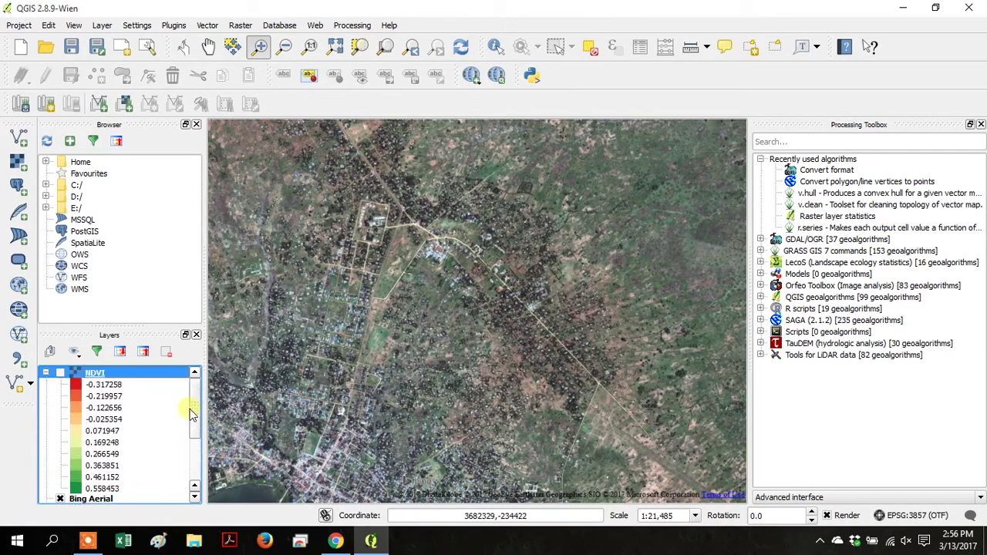
left_click(73, 376)
left_click(60, 373)
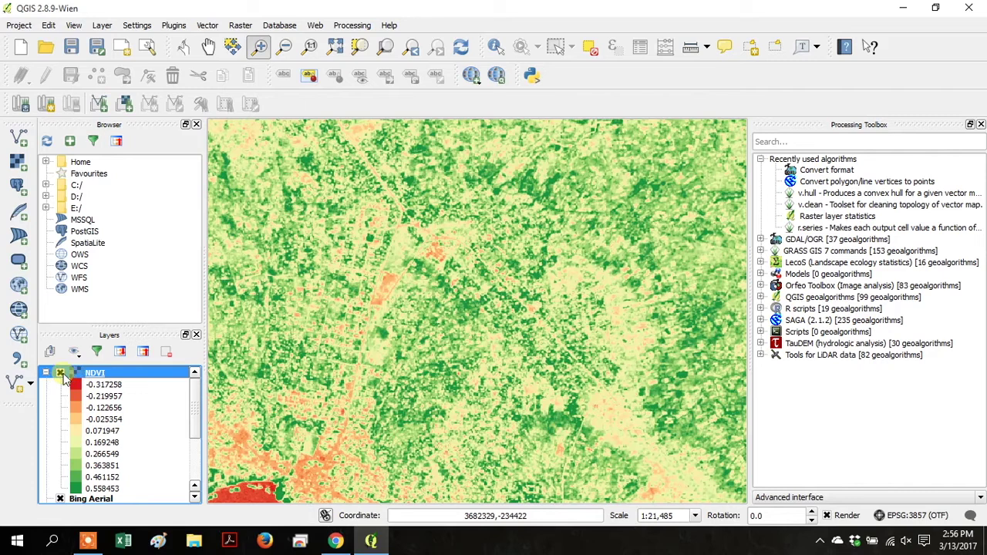